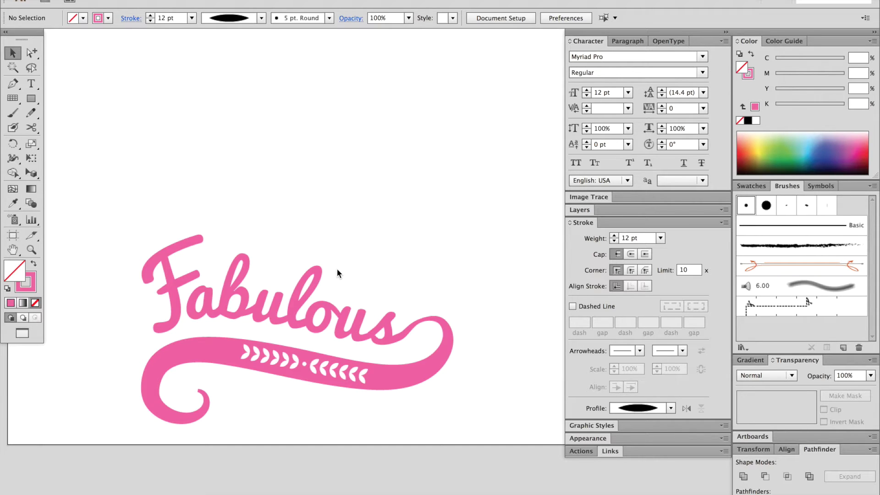
Switch to the Pencil tool for freehand drawing with a 15 pt uniform stroke.
key("n")
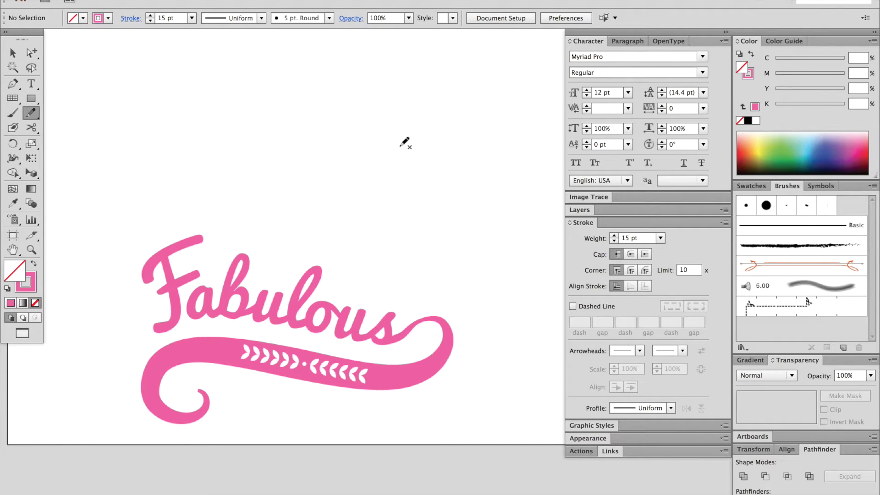
Draw a wavy pink swirl with a left curl above Fabulous and skew its right end upward.
mouse_move(396, 135)
left_mouse_down()
mouse_move(427, 166)
mouse_move(220, 124)
left_mouse_up()
left_click_drag(223, 123, 210, 166)
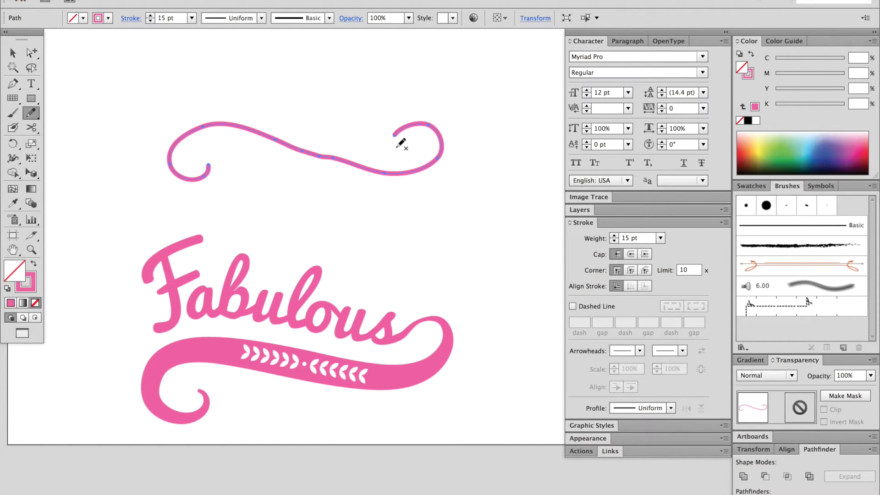
key("e")
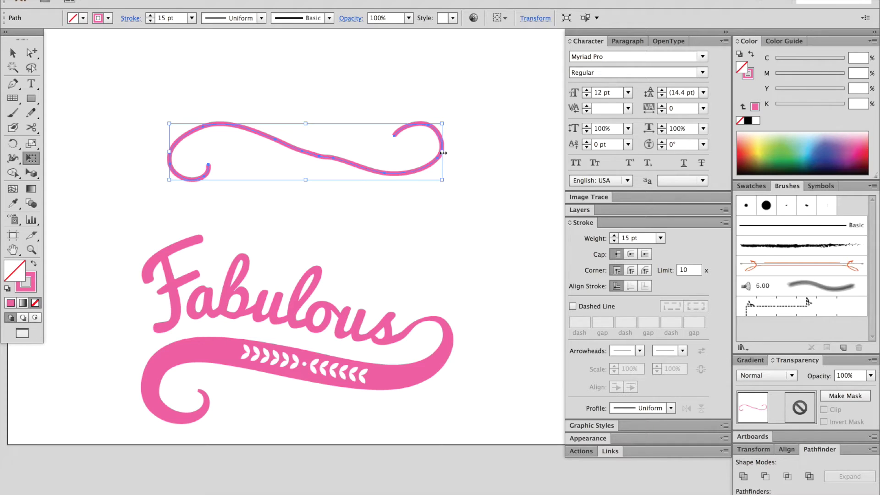
left_click_drag(443, 153, 445, 124)
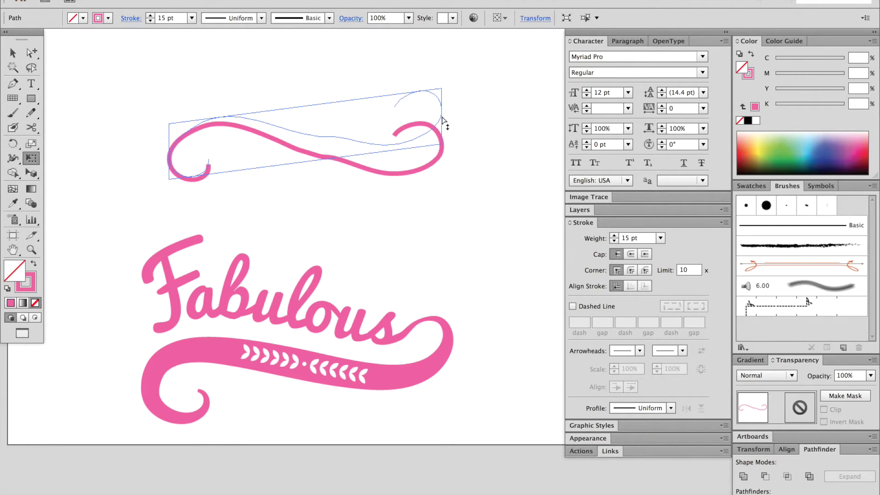
left_click_drag(444, 125, 443, 127)
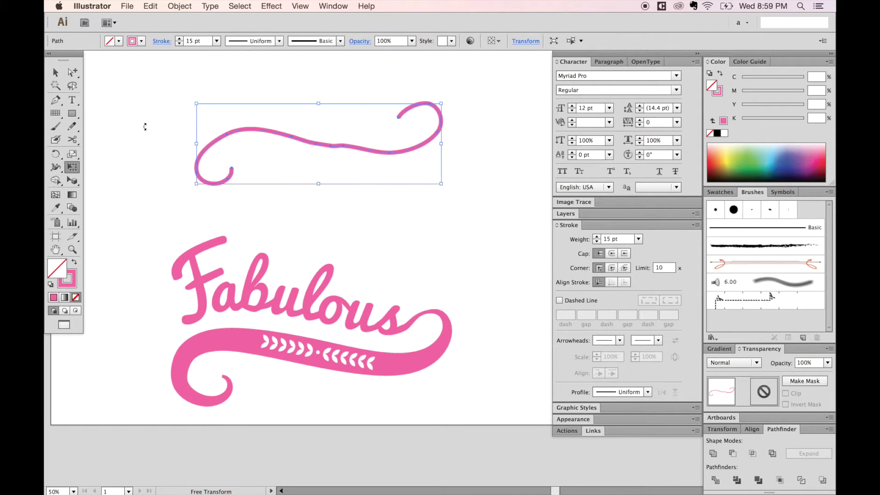
left_click(72, 127)
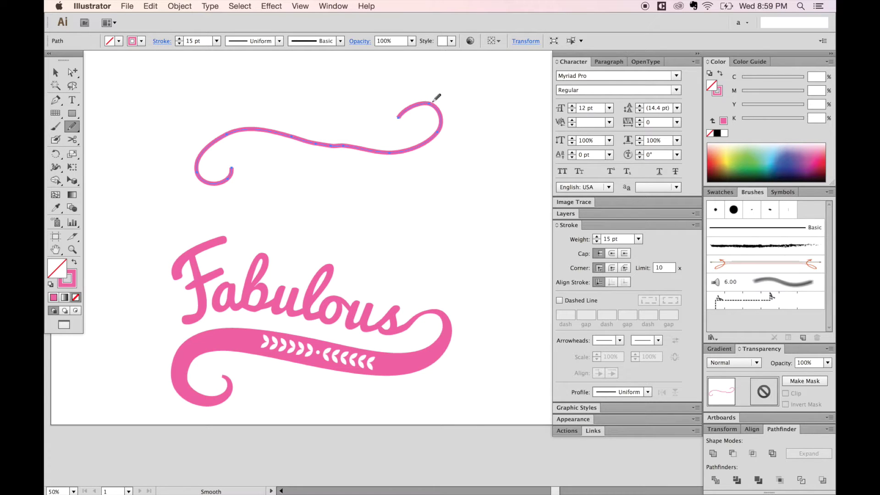
left_click(151, 6)
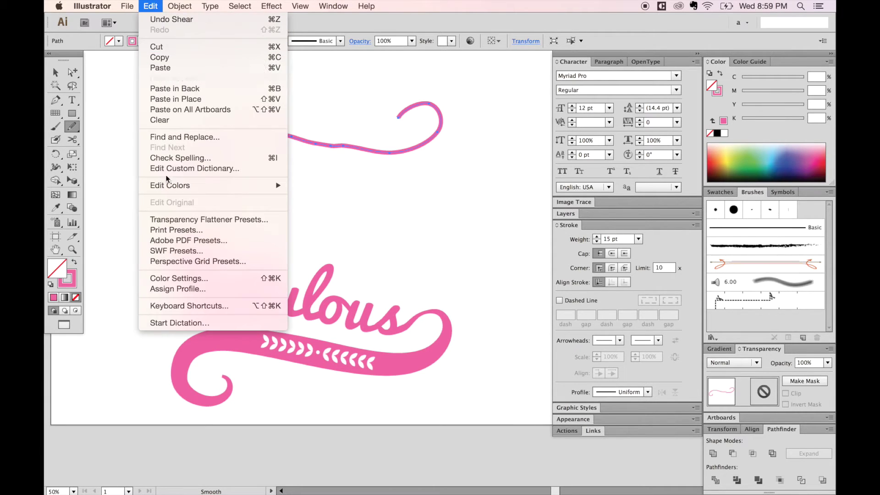
left_click(208, 307)
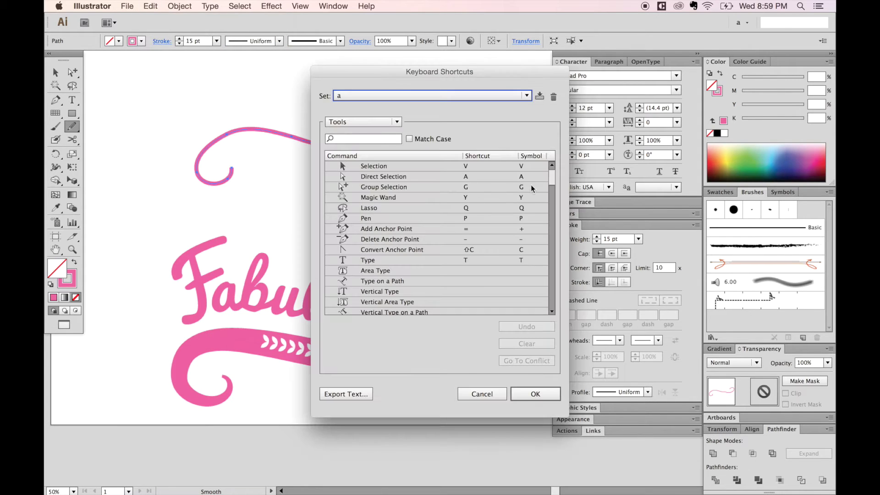
scroll(531, 185, "down", 3)
scroll(544, 193, "down", 3)
scroll(544, 201, "down", 3)
scroll(482, 199, "down", 2)
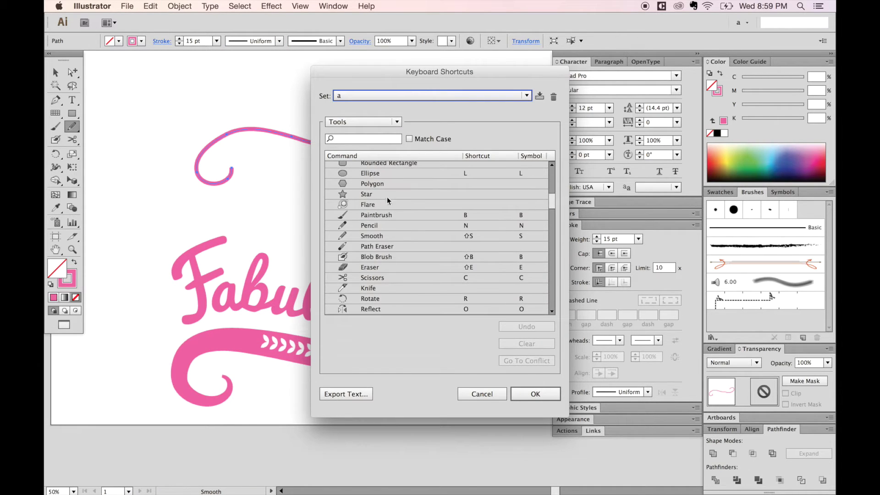
left_click(470, 234)
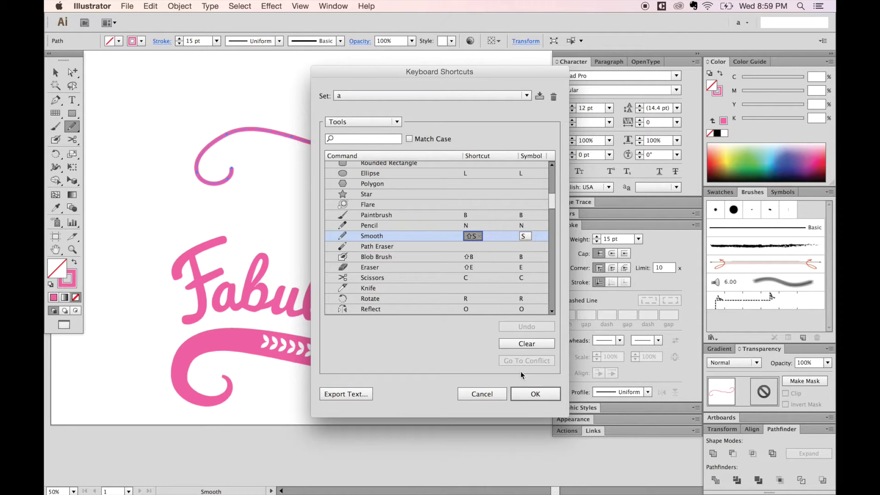
left_click(544, 394)
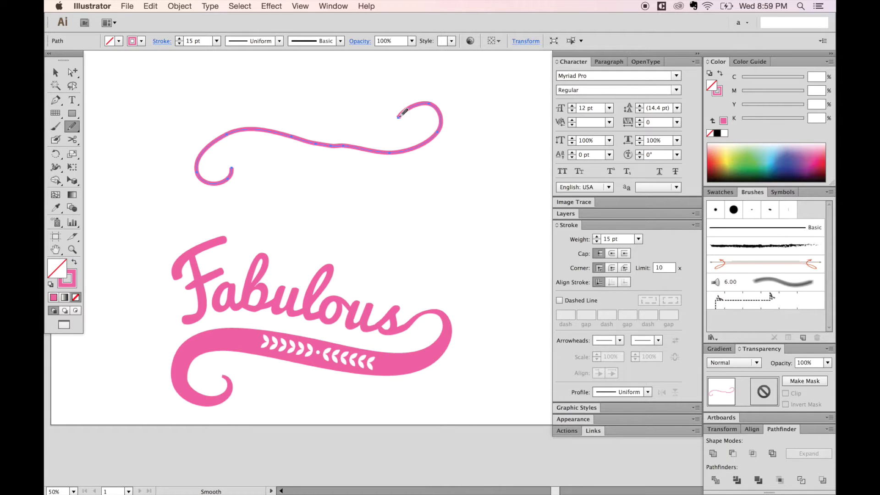
Smooth the swirl along its top curl, middle and left end.
mouse_move(429, 100)
left_mouse_down()
mouse_move(437, 133)
mouse_move(385, 149)
mouse_move(222, 132)
left_mouse_up()
mouse_move(282, 138)
left_mouse_down()
mouse_move(207, 169)
mouse_move(234, 160)
left_mouse_up()
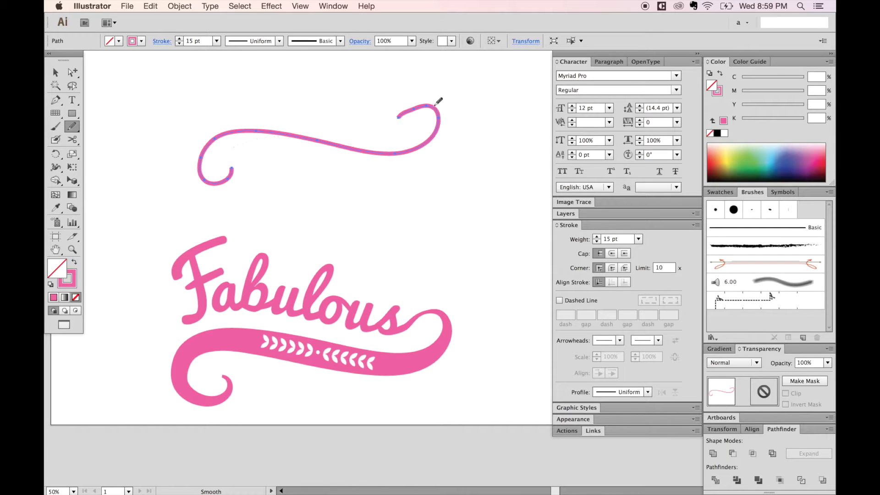
mouse_move(434, 97)
left_mouse_down()
mouse_move(409, 108)
mouse_move(404, 123)
left_mouse_up()
left_click_drag(405, 154, 231, 147)
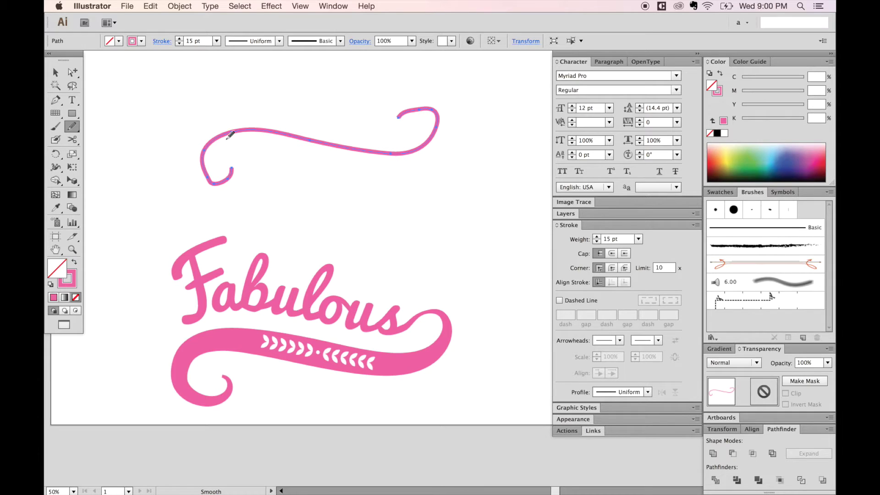
key("ctrl")
key("ctrl")
key("ctrl")
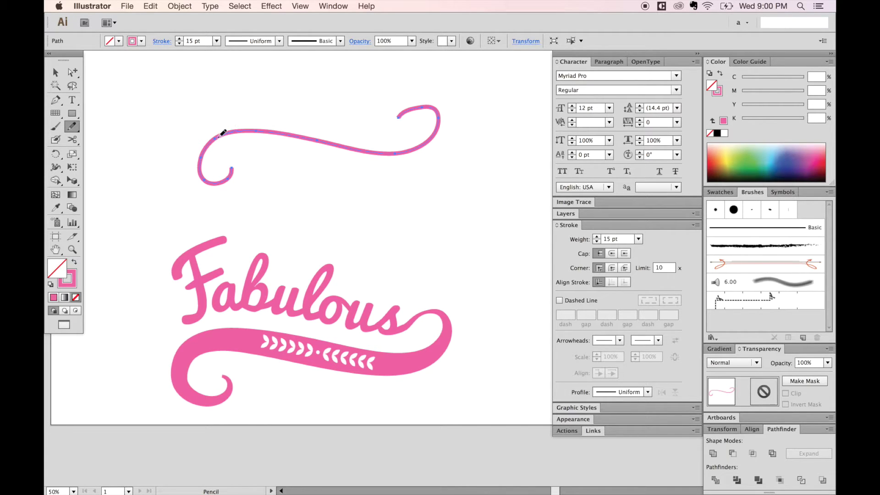
Redraw the left end into an inward curl and the right hook with a higher arc.
left_click_drag(223, 133, 241, 184)
left_click_drag(242, 184, 233, 159)
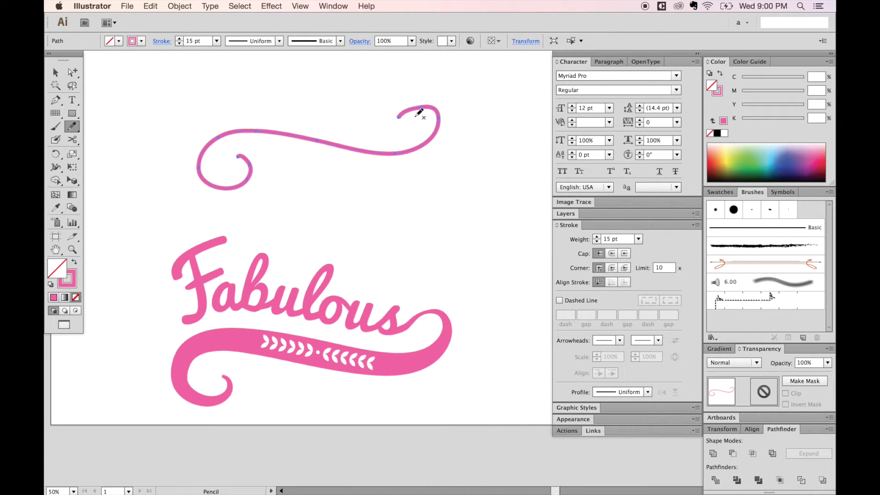
left_click_drag(410, 108, 427, 149)
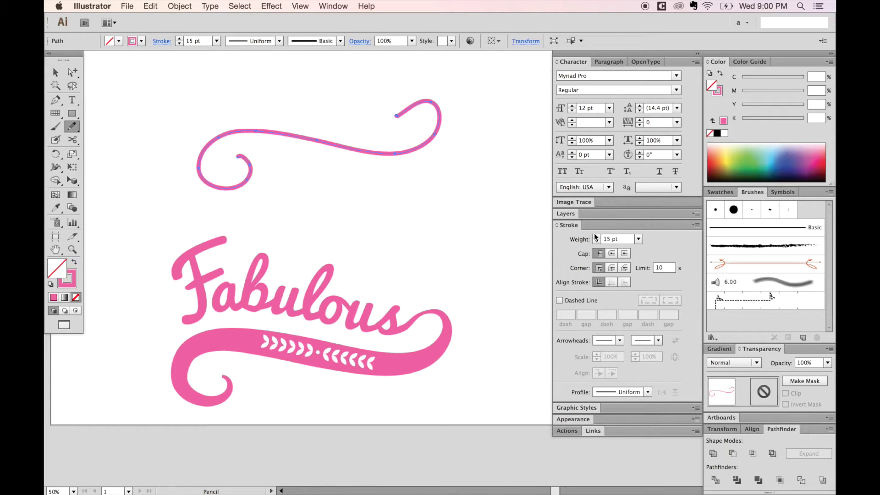
Set the swirl's stroke to 35 pt, apply Width Profile 1, then raise the weight to 105 pt.
left_click(616, 240)
type("35")
key("Return")
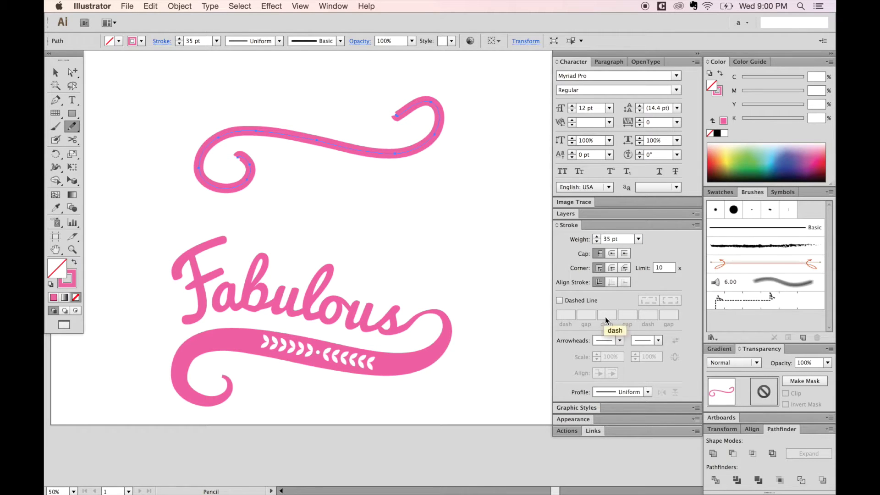
left_click(647, 393)
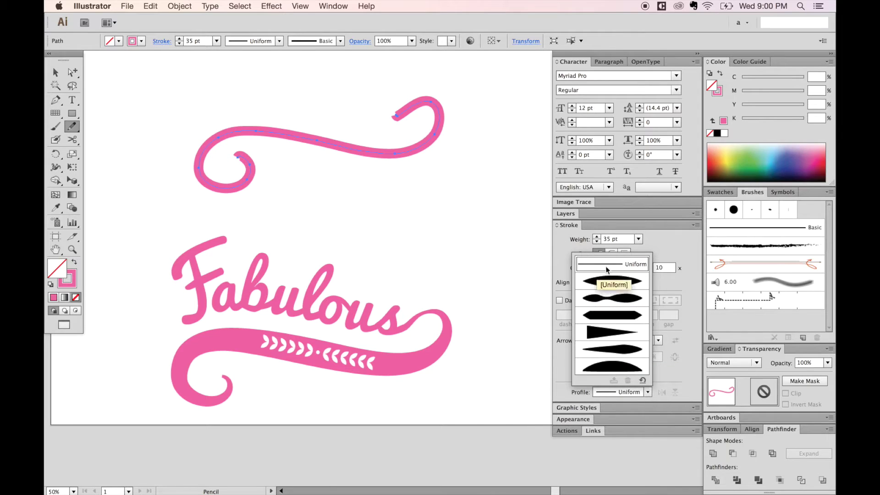
left_click(605, 284)
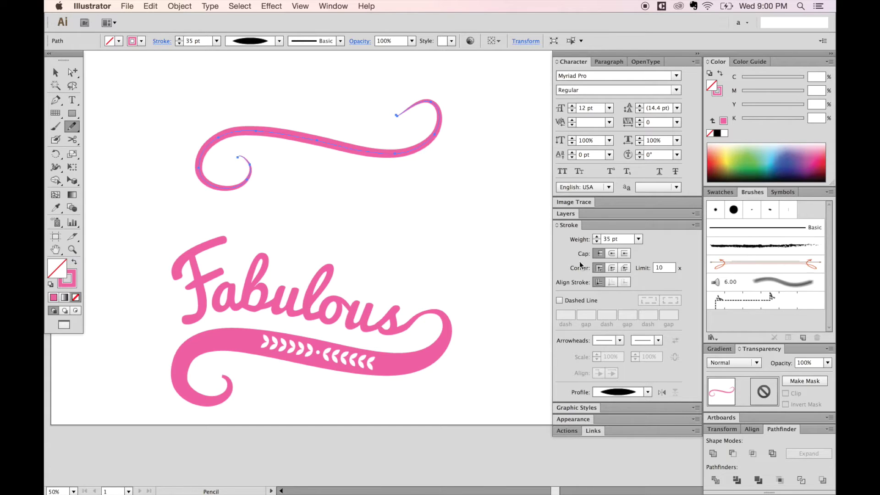
left_click(621, 240)
type("105")
key("Return")
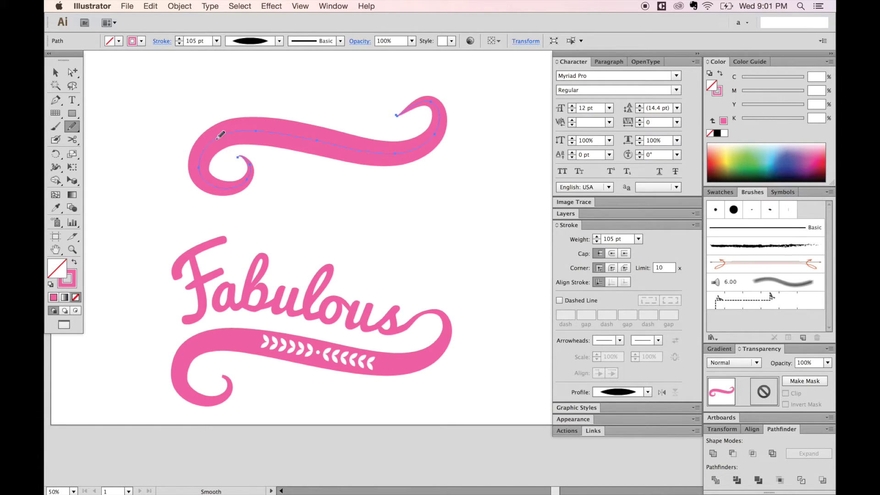
Smooth the swoosh's inner and lower-left curves near the curl tip.
mouse_move(210, 144)
left_mouse_down()
mouse_move(217, 166)
mouse_move(217, 142)
mouse_move(207, 161)
left_mouse_up()
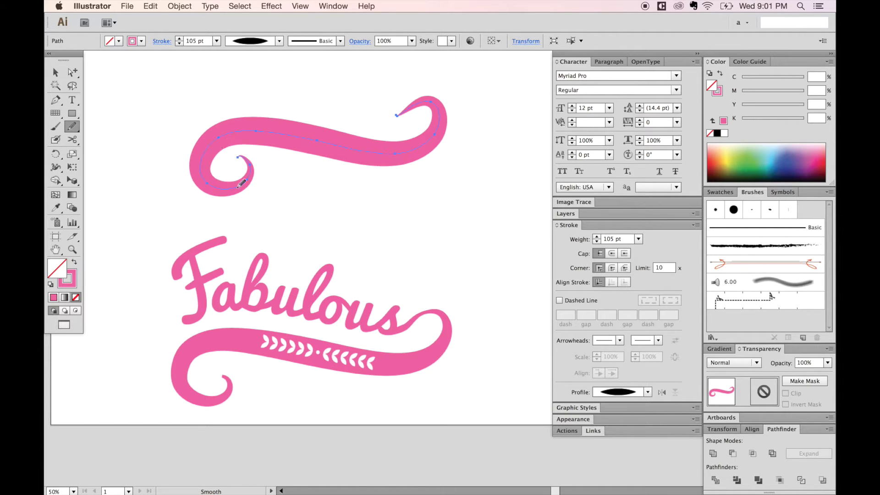
left_click_drag(207, 161, 226, 184)
key("z")
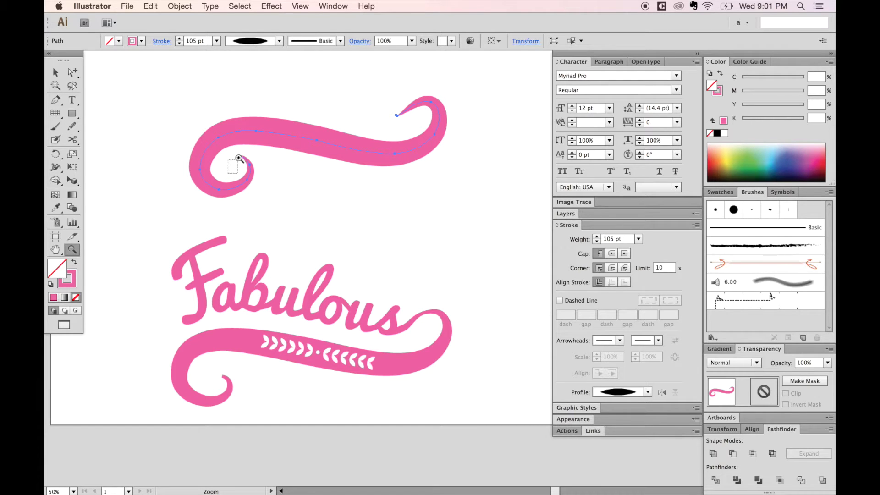
left_click_drag(229, 170, 258, 140)
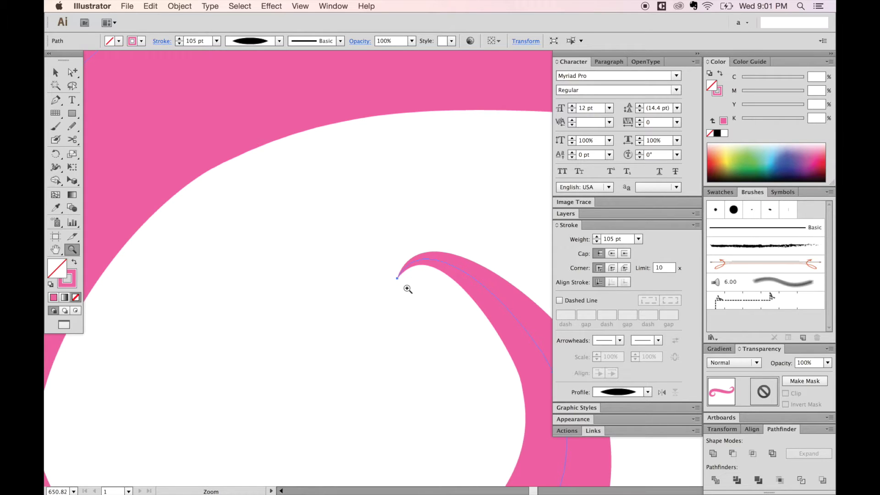
Reshape the curl's pointed tip by dragging its anchor handle with Direct Selection.
key("a")
left_click(398, 279)
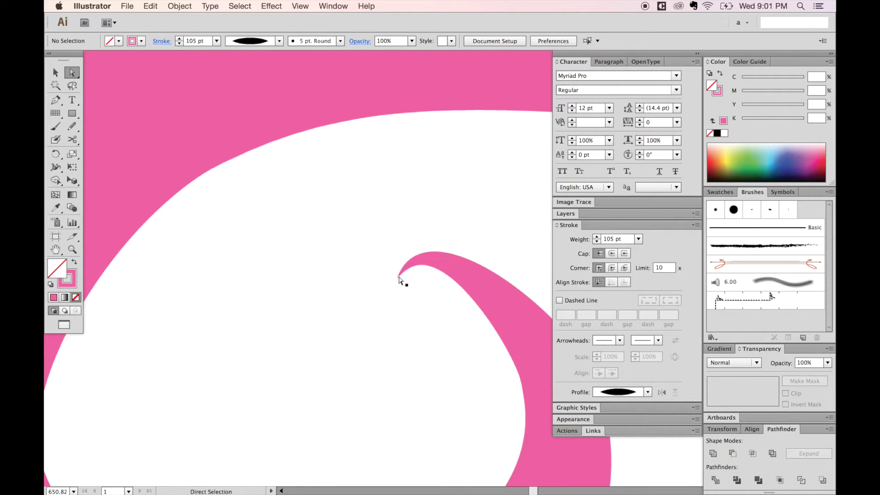
left_click(398, 279)
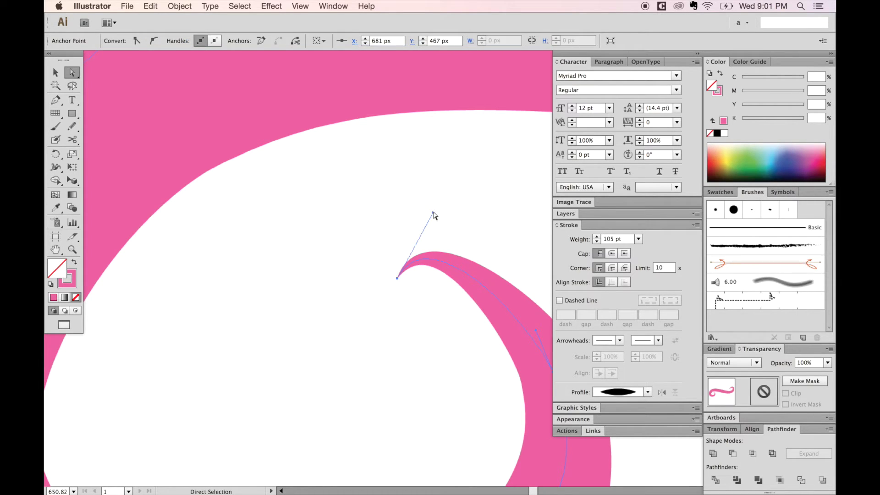
left_click_drag(433, 216, 495, 257)
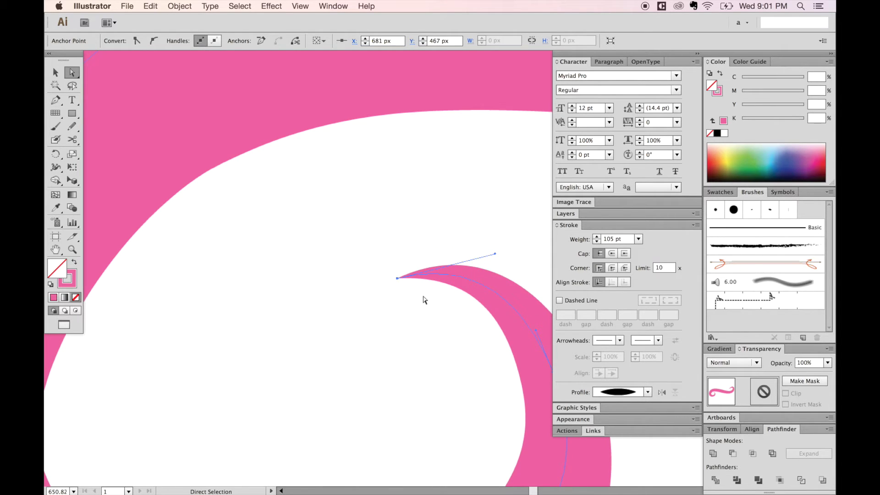
key("ctrl+minus")
key("ctrl+minus")
key("ctrl+minus")
key("ctrl+minus")
key("ctrl+minus")
key("ctrl+minus")
key("ctrl+minus")
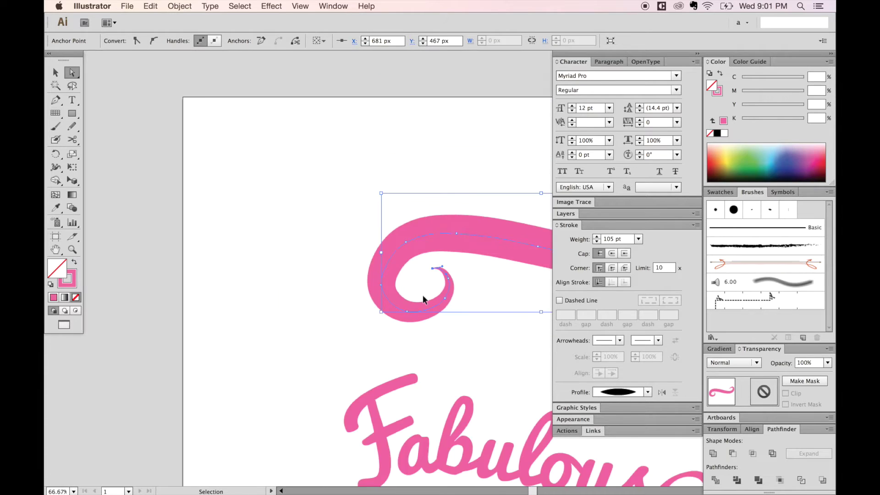
key("ctrl+minus")
Smooth the swoosh's left curl again, then deselect it.
left_click_drag(427, 282, 291, 303)
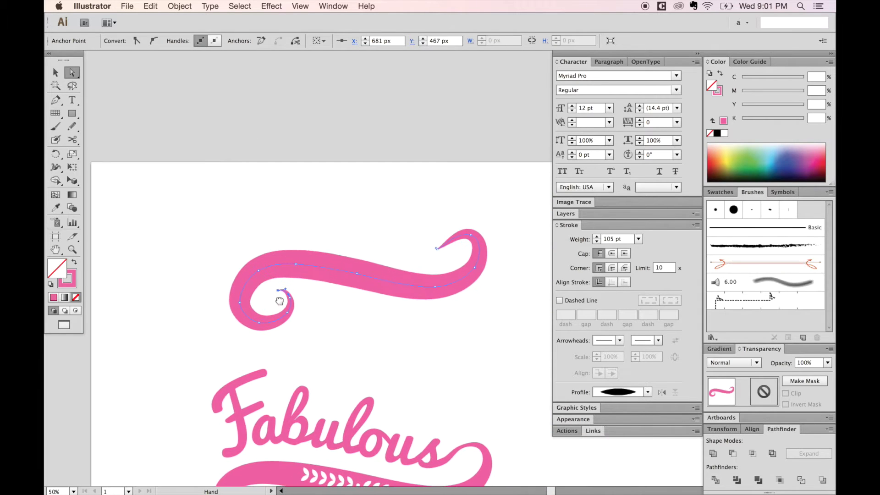
left_click_drag(280, 301, 254, 298)
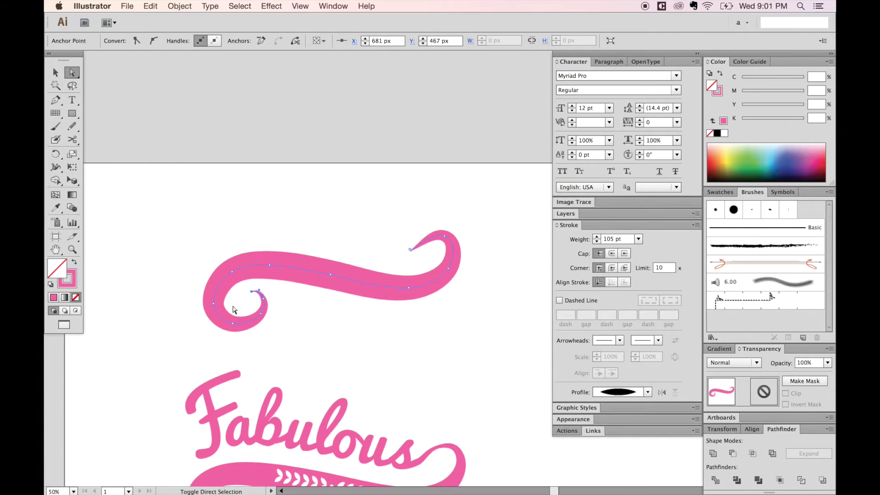
key("n")
left_click_drag(222, 278, 231, 318)
mouse_move(227, 286)
left_mouse_down()
mouse_move(244, 313)
mouse_move(225, 313)
left_mouse_up()
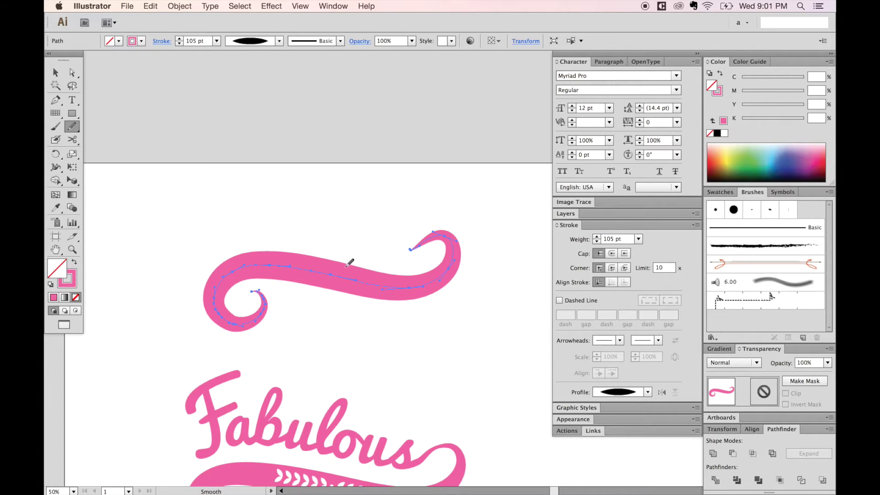
key("v")
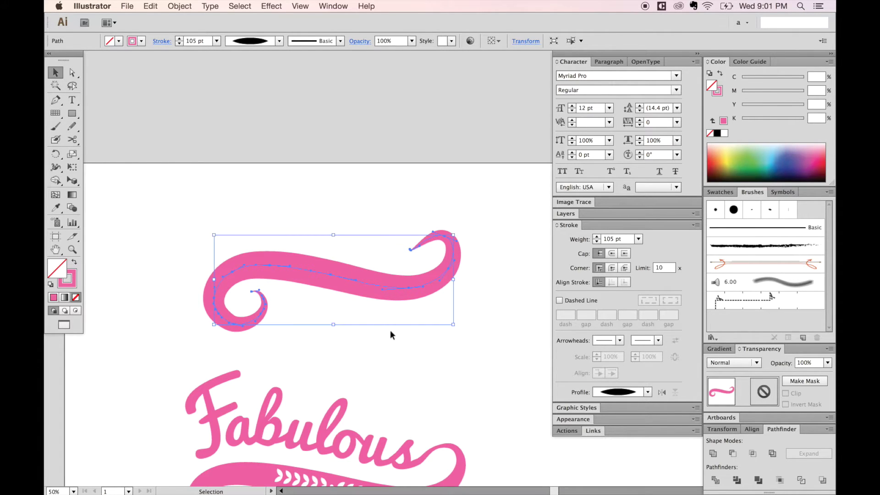
left_click(413, 335)
mouse_move(397, 346)
left_mouse_down()
mouse_move(386, 265)
mouse_move(393, 273)
left_mouse_up()
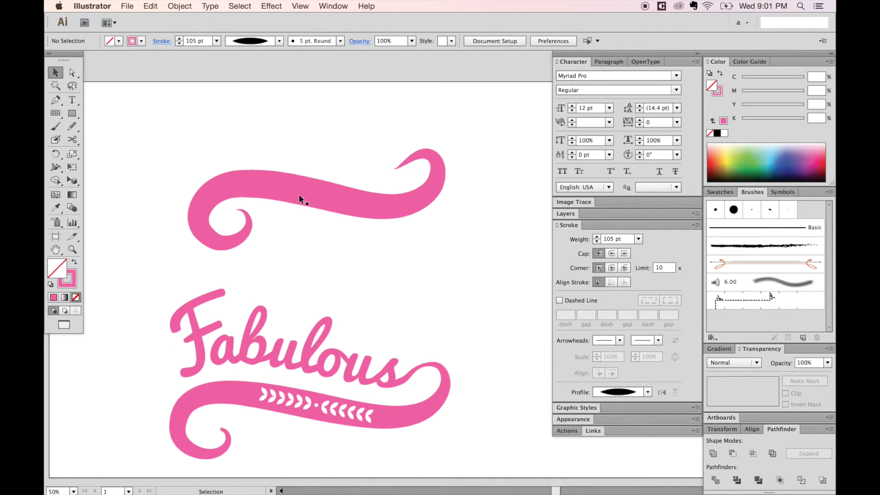
Select the upper swoosh and apply Object > Expand Appearance to it.
left_click(237, 240)
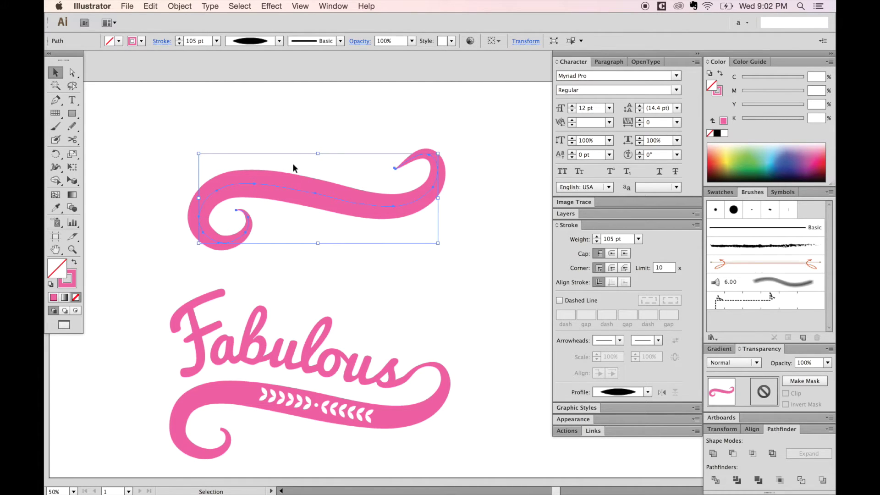
key("a")
key("v")
left_click(180, 6)
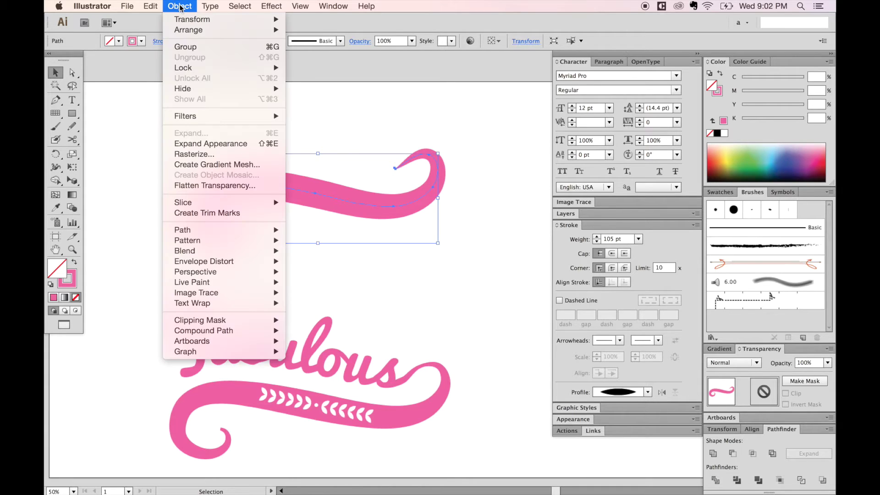
left_click(245, 146)
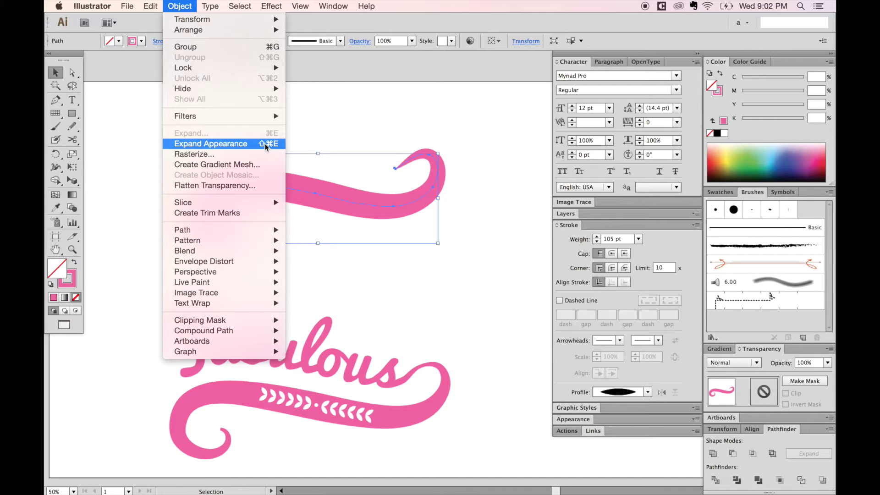
left_click(265, 144)
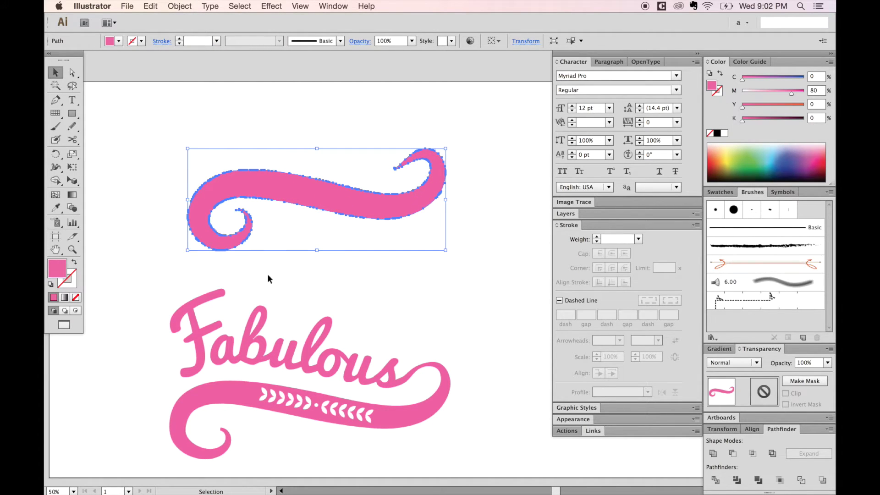
Zoom in on the top swirl's curl and select its pink outline with Group Selection.
key("super")
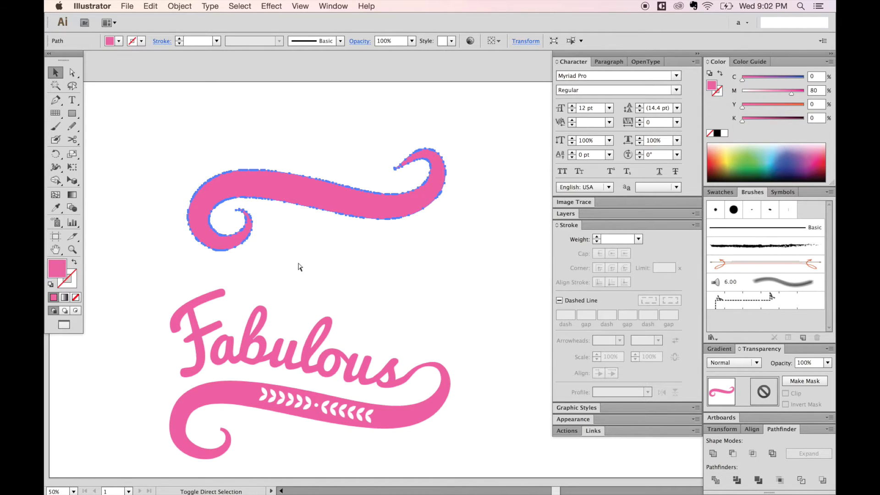
left_click(299, 266)
key("z")
left_click_drag(445, 139, 236, 299)
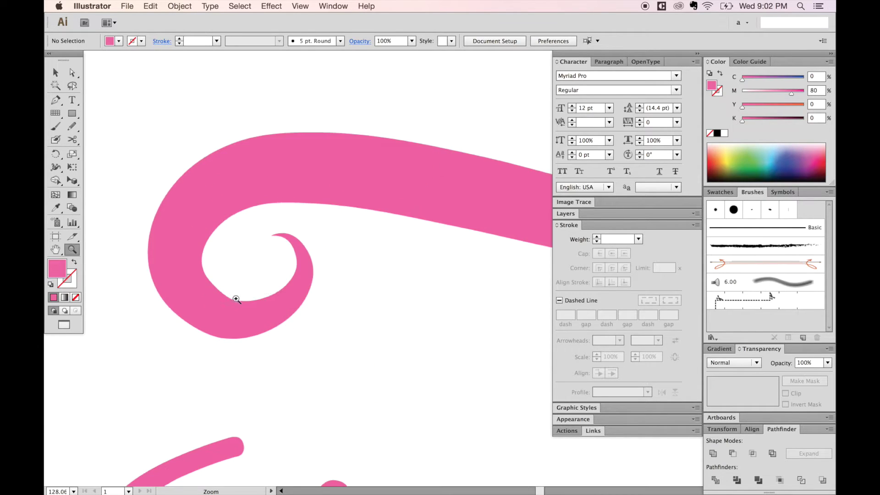
key("super+alt")
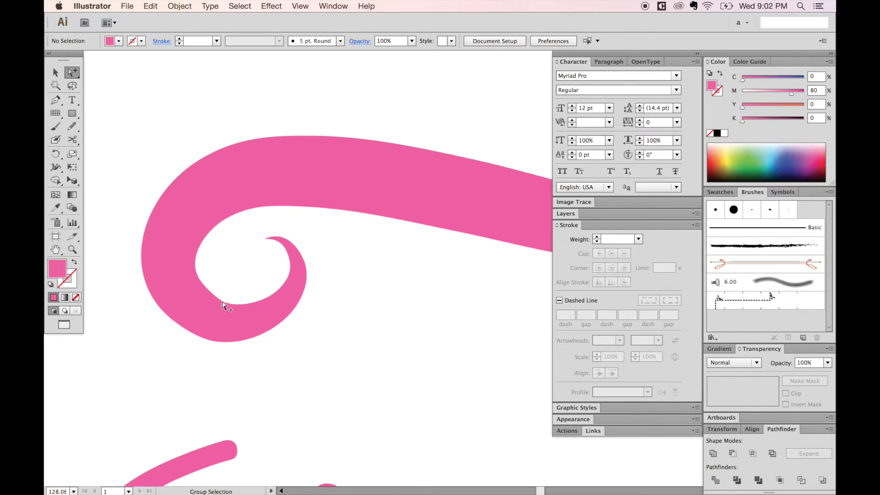
left_click(223, 306)
Smooth the curl's inner and outer bottom edges, then zoom out and deselect.
key("n")
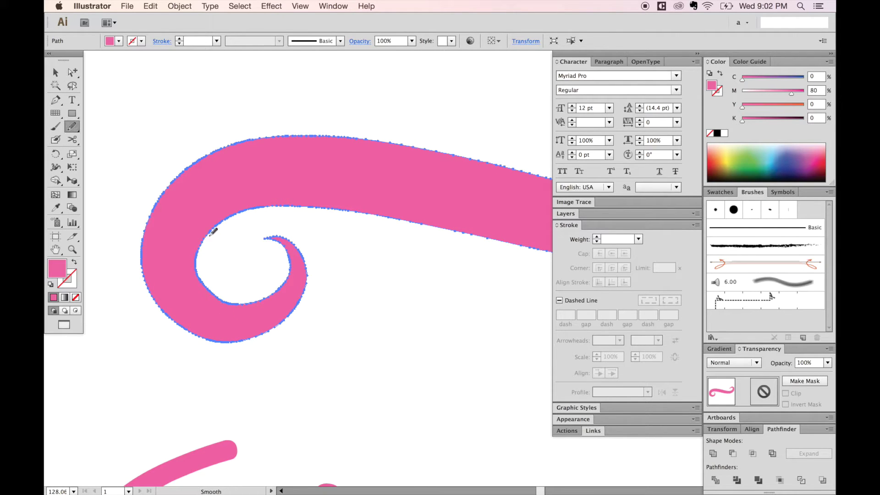
mouse_move(216, 227)
left_mouse_down()
mouse_move(255, 286)
mouse_move(204, 255)
left_mouse_up()
left_click_drag(210, 345, 285, 323)
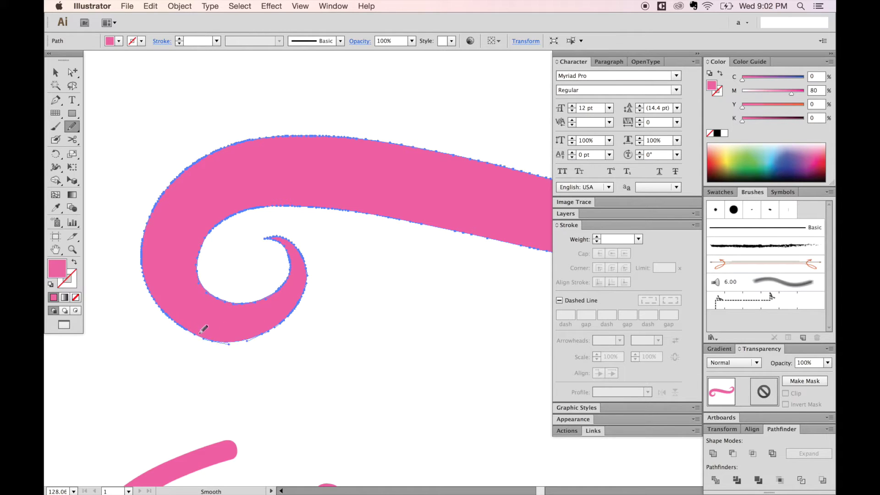
scroll(404, 338, "right", 2)
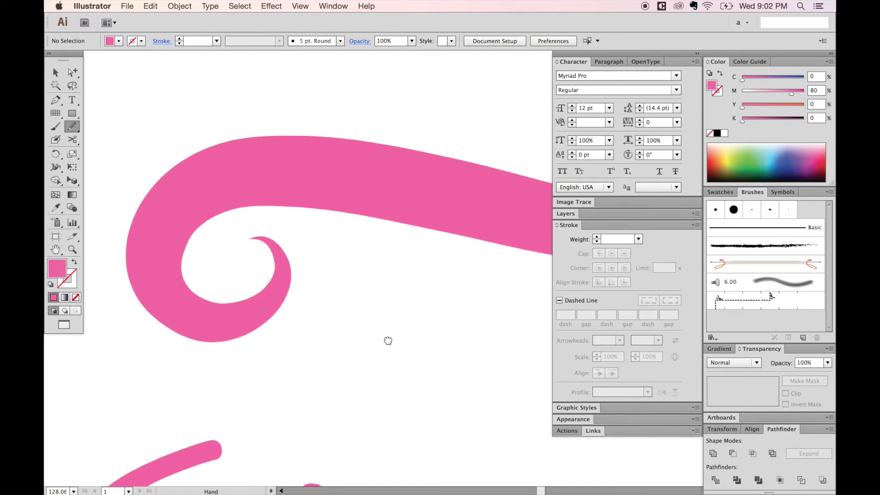
key("alt")
key("alt")
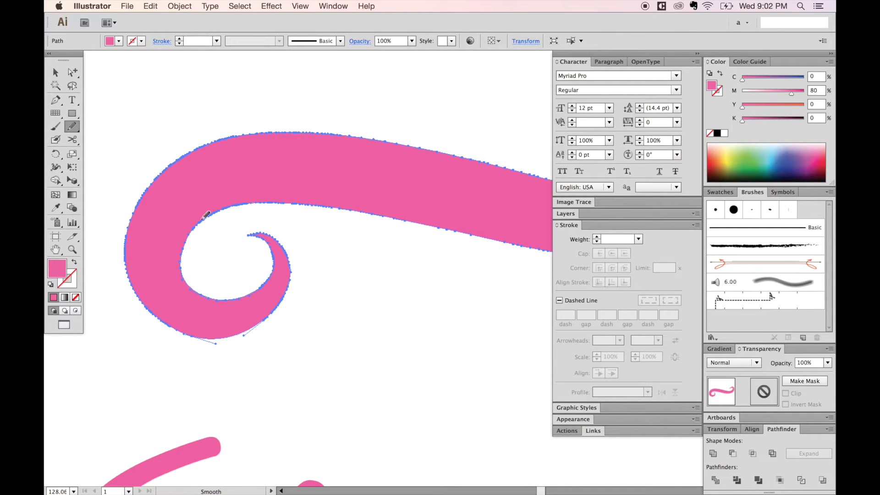
key("ctrl+minus")
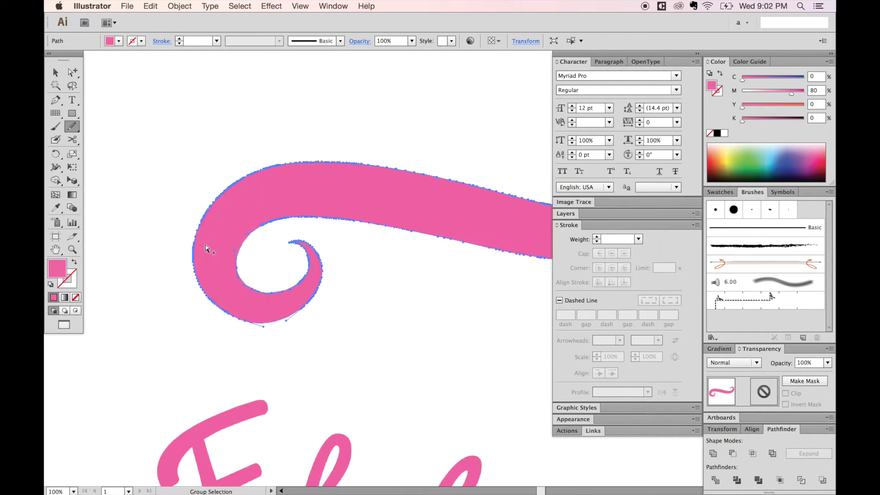
key("ctrl+minus")
key("ctrl+minus")
scroll(340, 266, "right", 5)
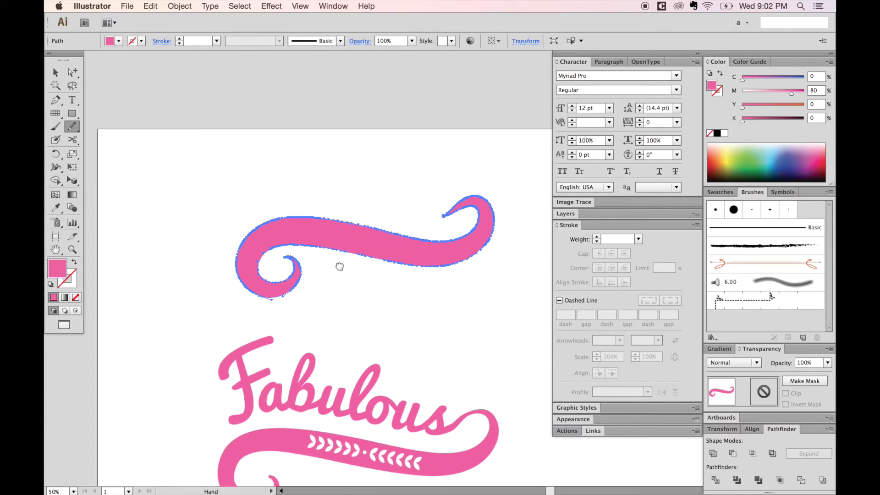
key("ctrl+shift+a")
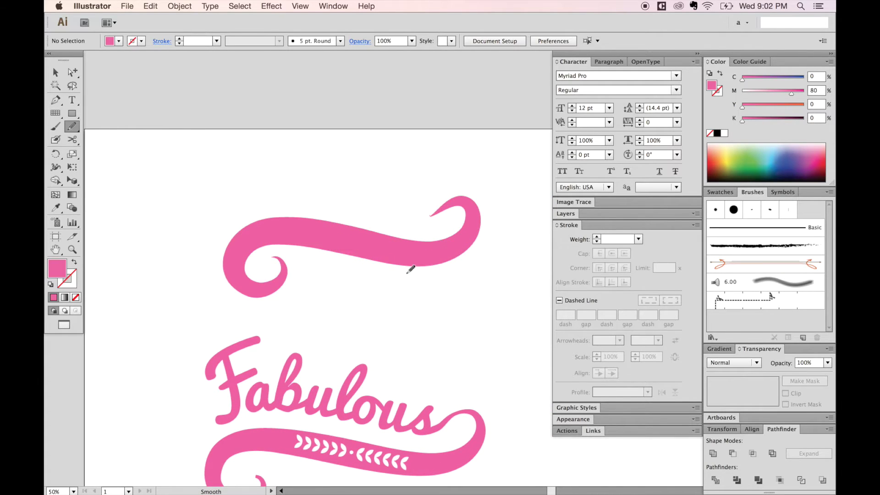
left_click_drag(373, 296, 362, 290)
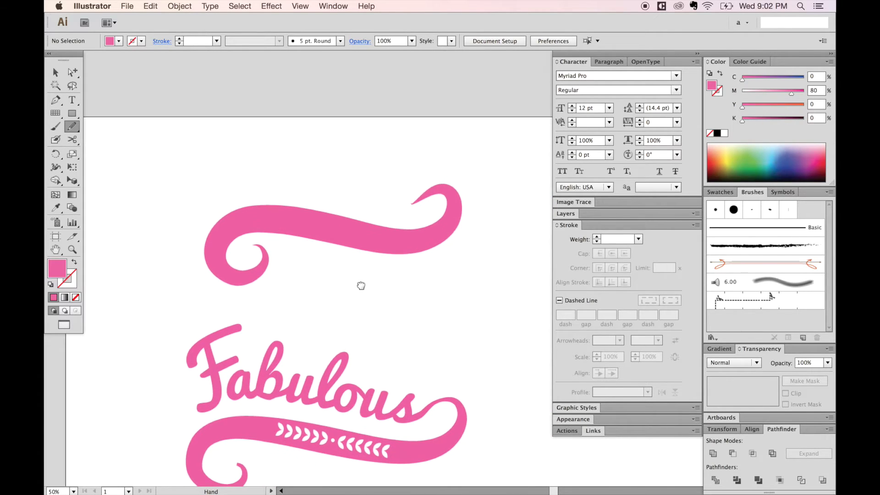
scroll(365, 296, "down", 2)
scroll(367, 303, "right", 2)
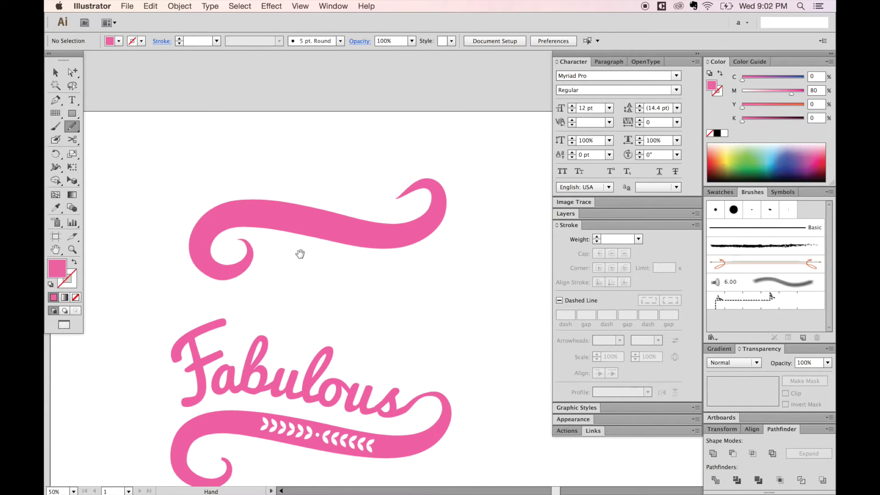
Select the swoosh path and smooth its bumpy top edge across the left and middle.
key("a")
left_click(310, 211)
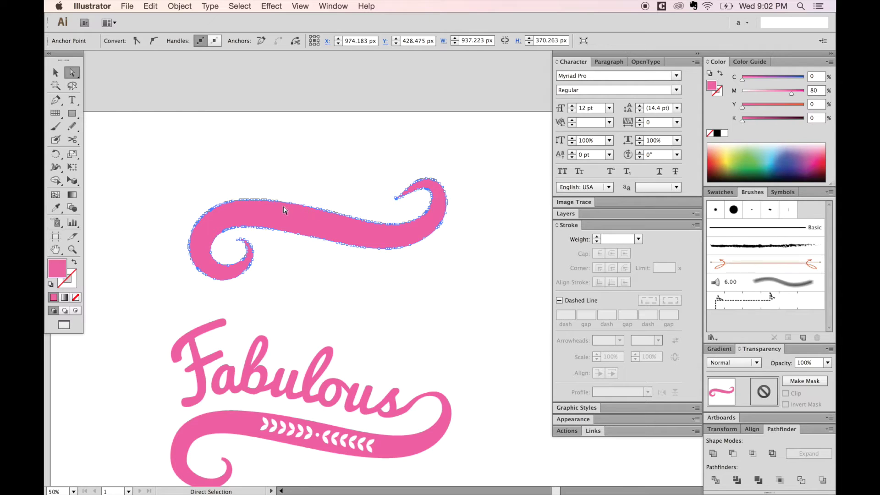
key("n")
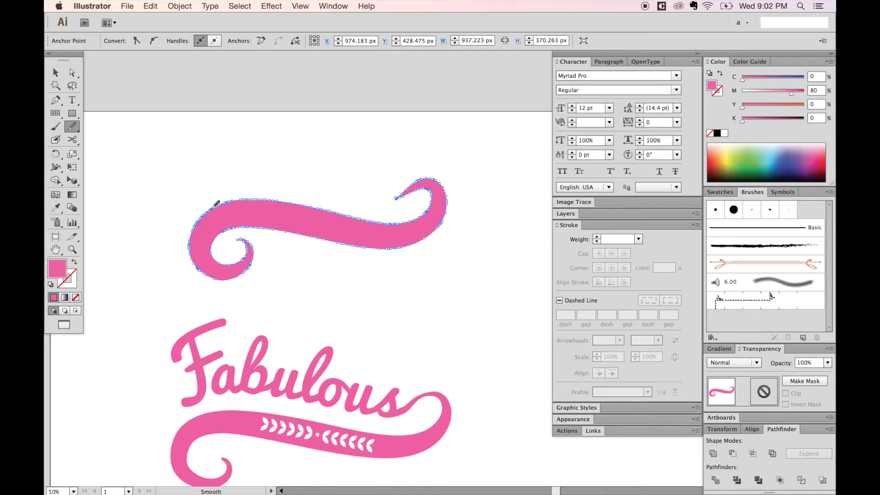
left_click_drag(209, 210, 404, 218)
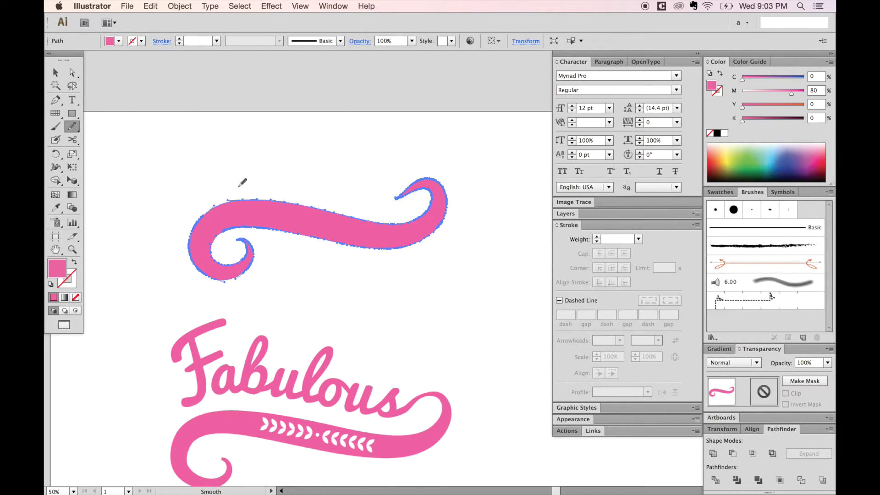
key("a")
left_click_drag(213, 182, 338, 224)
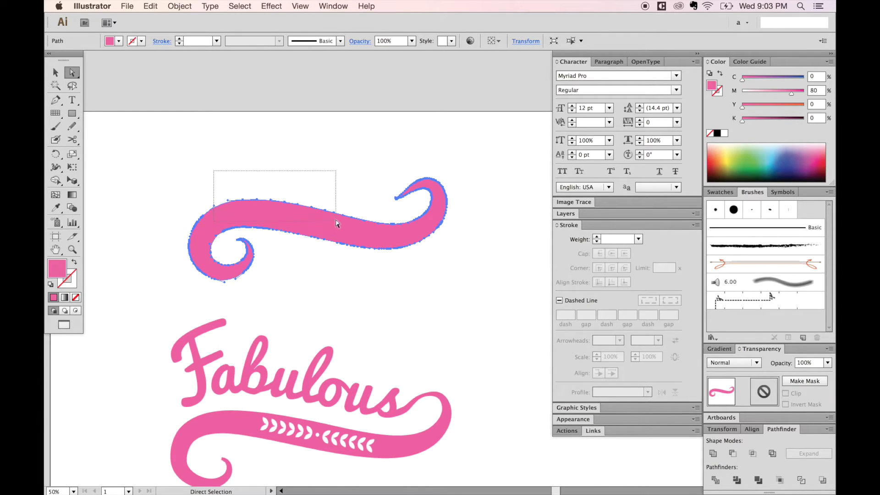
left_click_drag(338, 224, 358, 228)
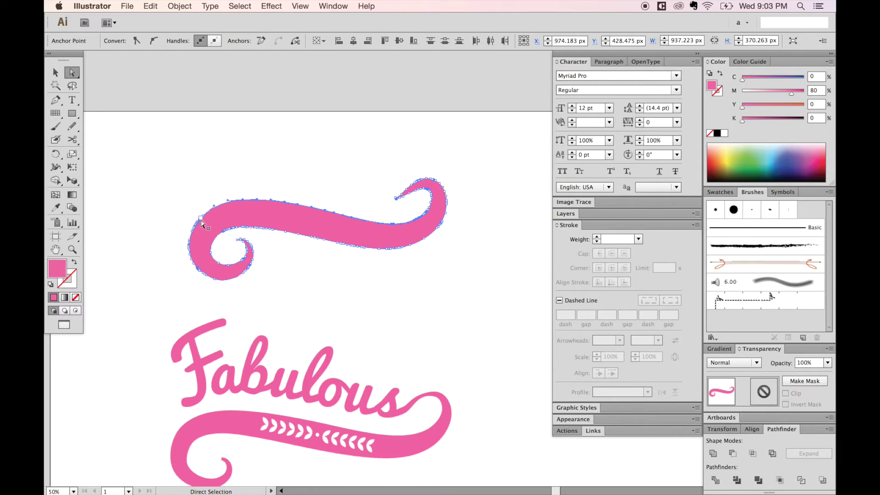
key("z")
left_click_drag(191, 285, 466, 126)
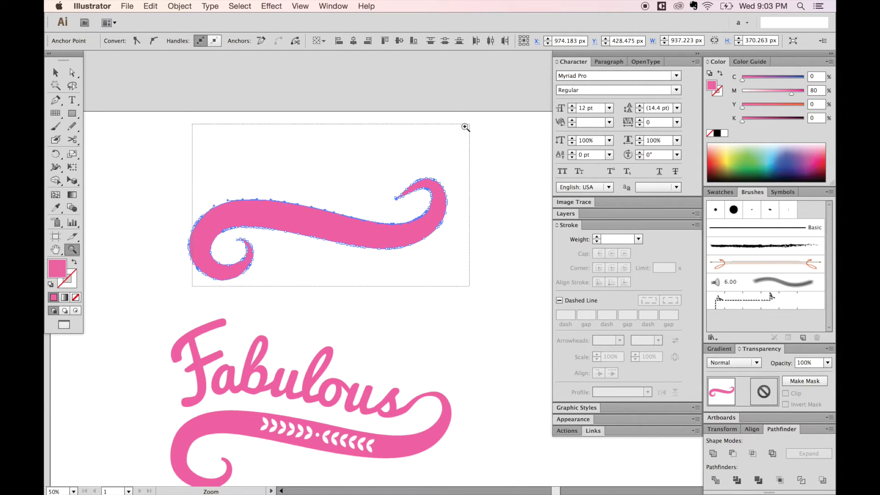
left_click_drag(291, 315, 230, 290)
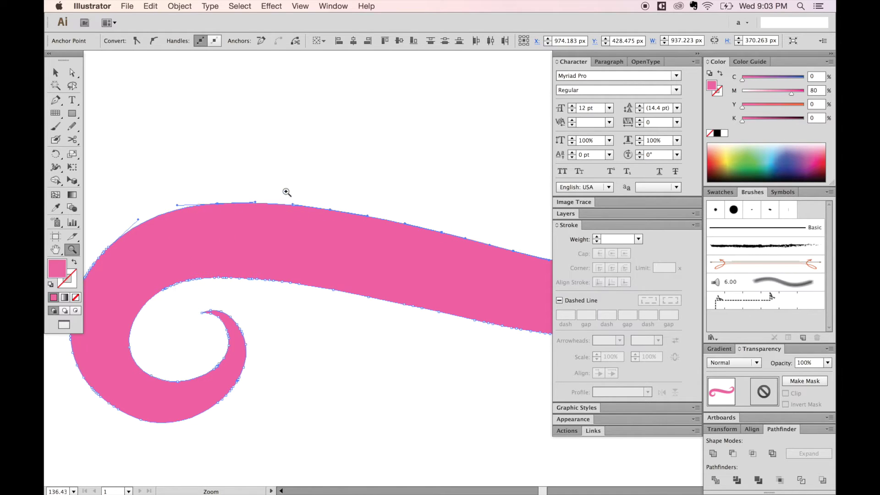
key("super+minus")
key("super+minus")
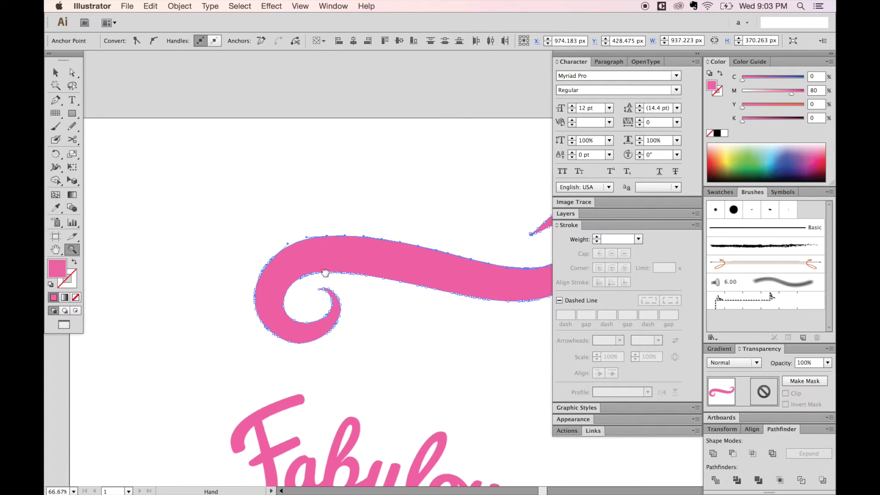
left_click_drag(324, 271, 264, 274)
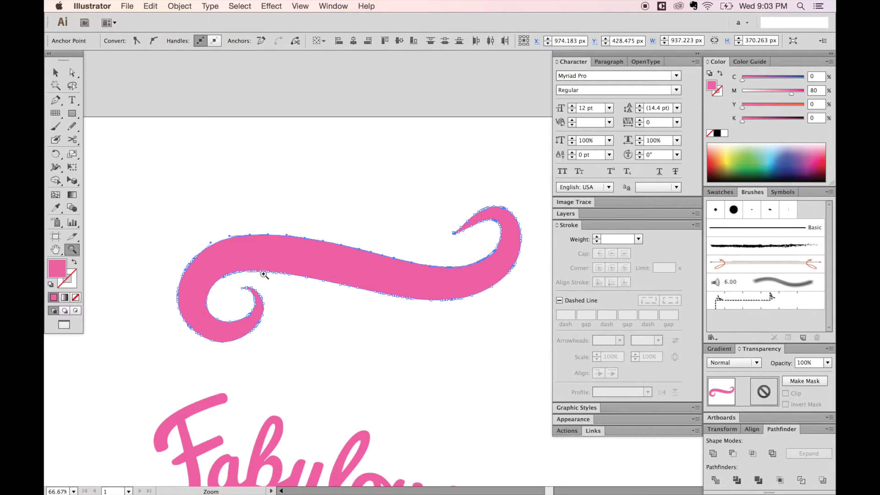
Select the thin top-edge path and move it up above the swoosh.
left_click(181, 103)
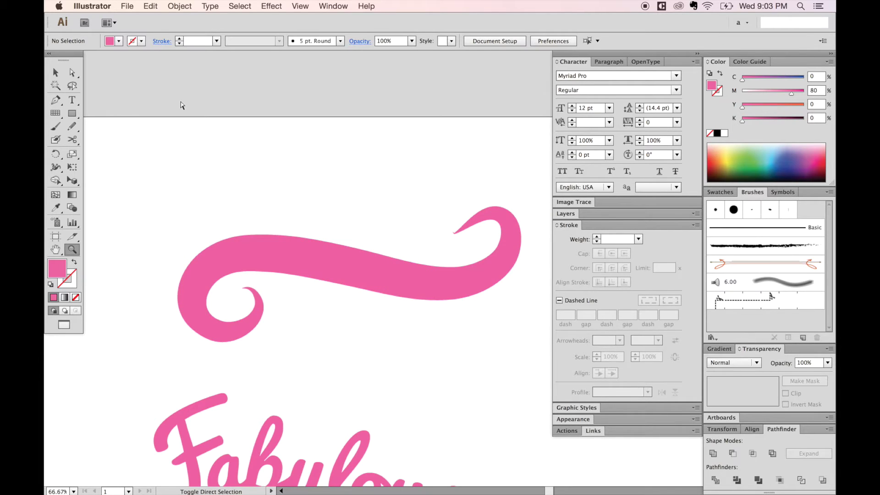
key("super+z")
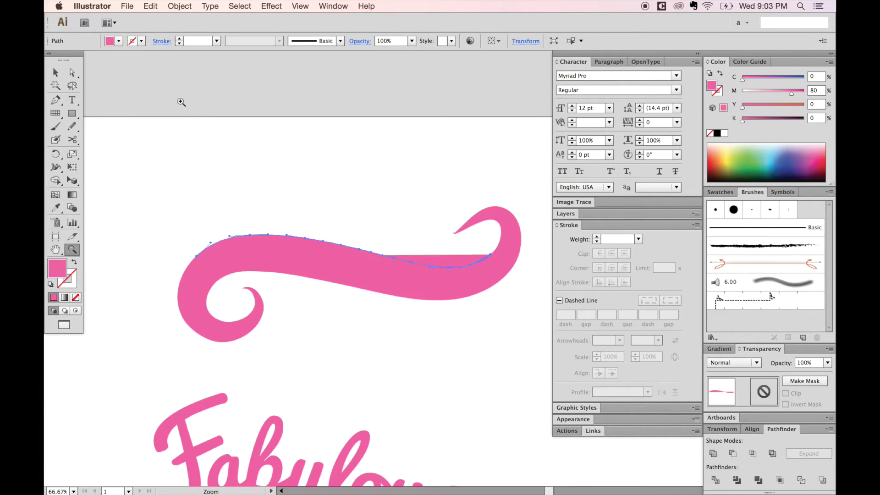
key("v")
left_click_drag(429, 260, 428, 198)
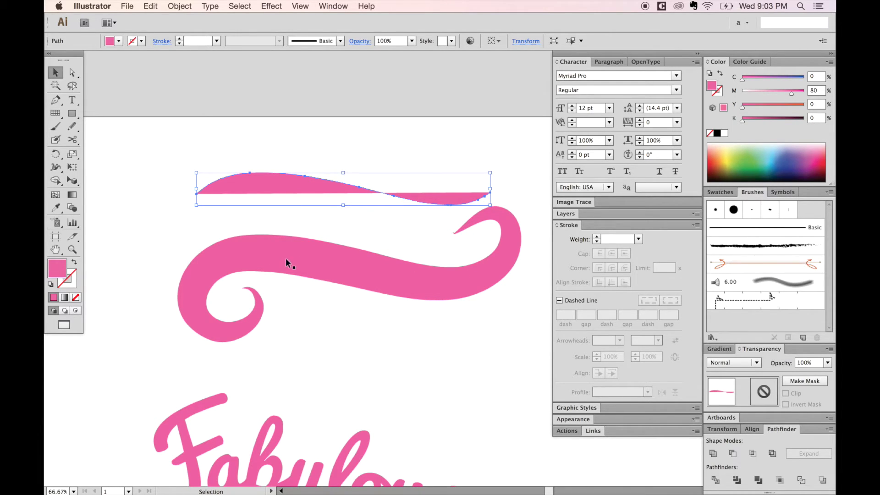
Place the edge path along the swoosh's top edge and swap its fill to a stroke.
key("a")
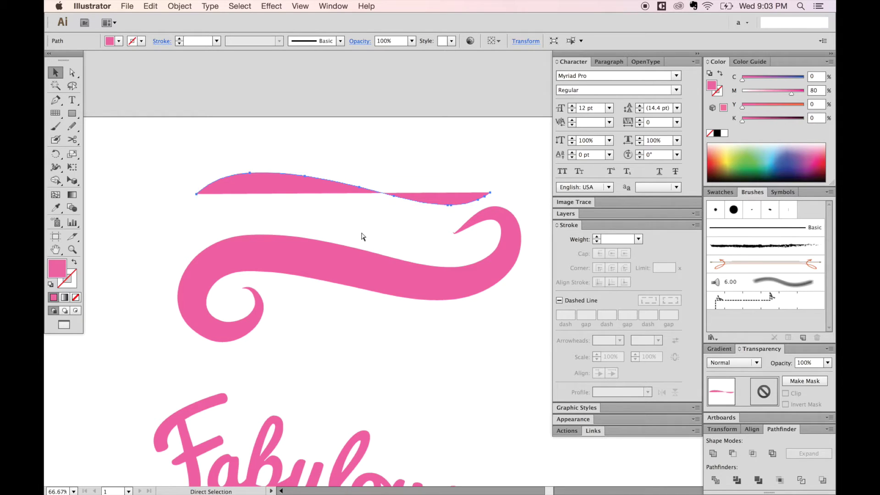
left_click(360, 234, "alt")
left_click_drag(280, 220, 280, 230)
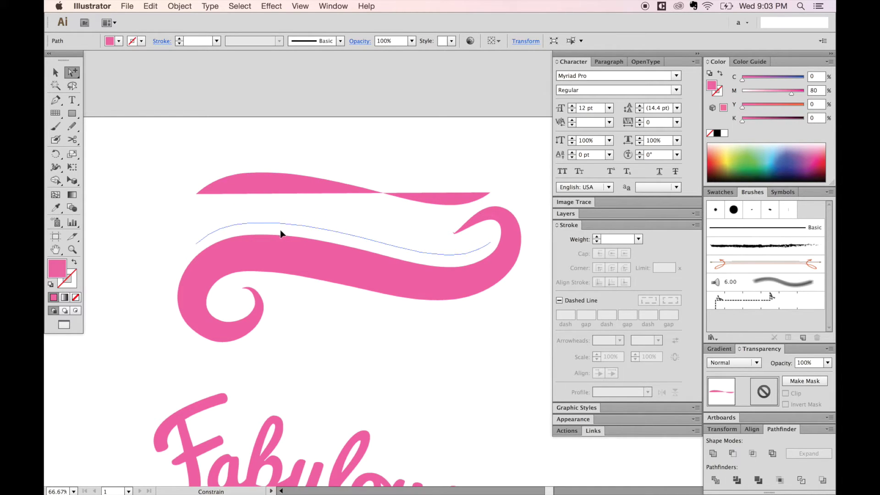
left_click_drag(281, 234, 285, 235)
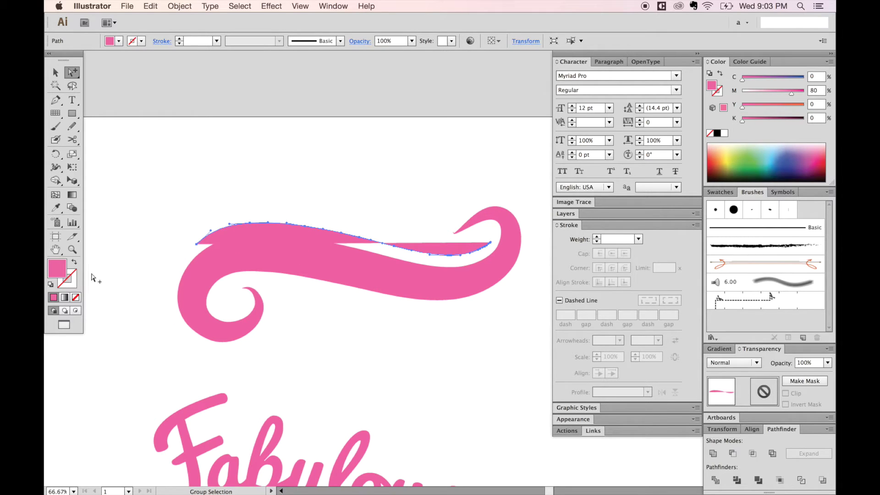
left_click(74, 264)
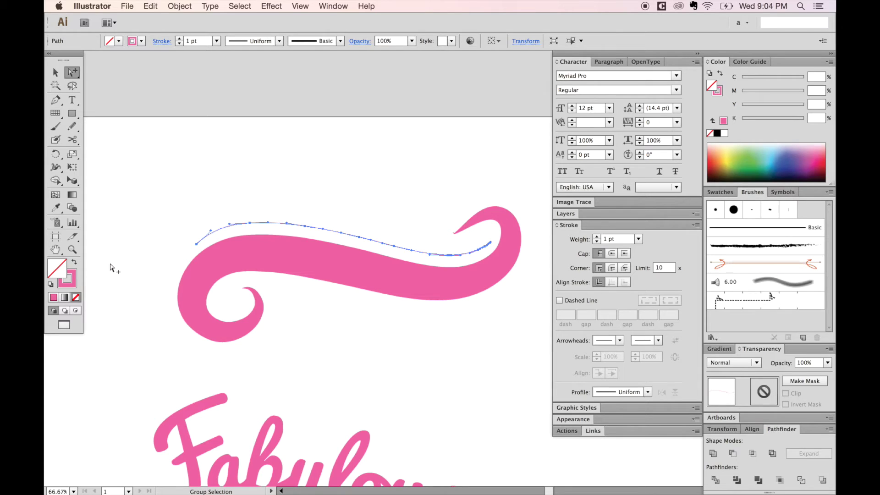
Toggle the thin line between filled and outlined, leaving it as an outline.
key("shift+x")
key("shift+x")
key("shift+x")
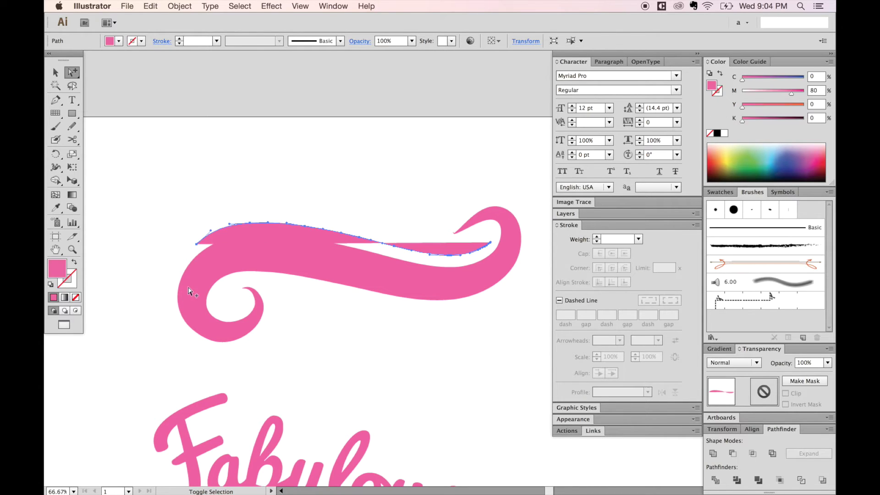
key("shift+x")
key("shift+x")
key("shift+x")
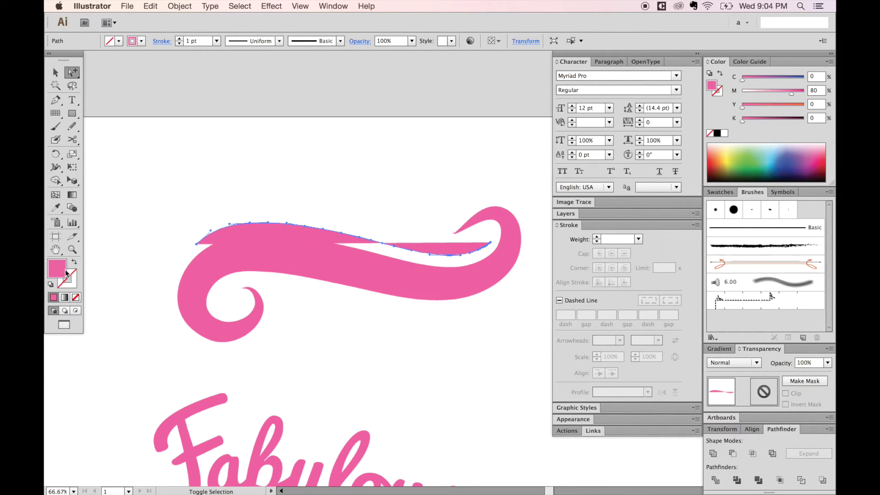
key("shift+x")
key("shift+x")
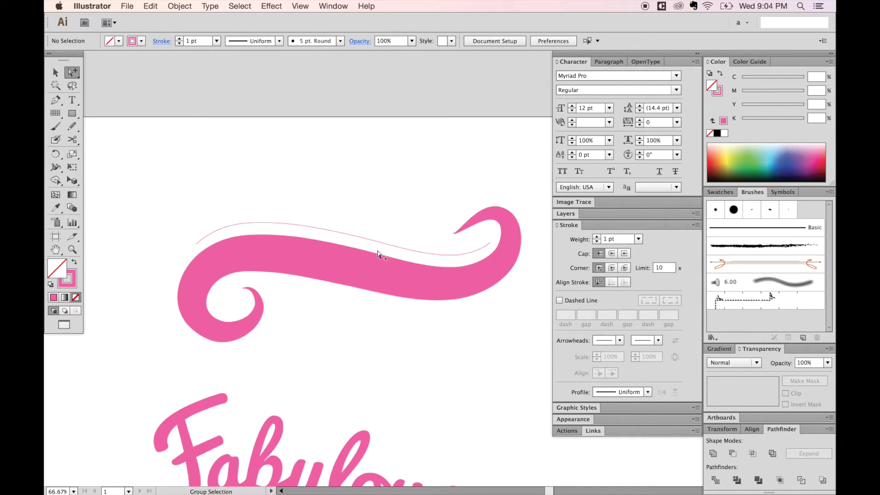
Reselect the thin curved line and bring up the Type tool variants.
left_click(242, 187)
left_click(214, 238)
left_click_drag(72, 99, 122, 101)
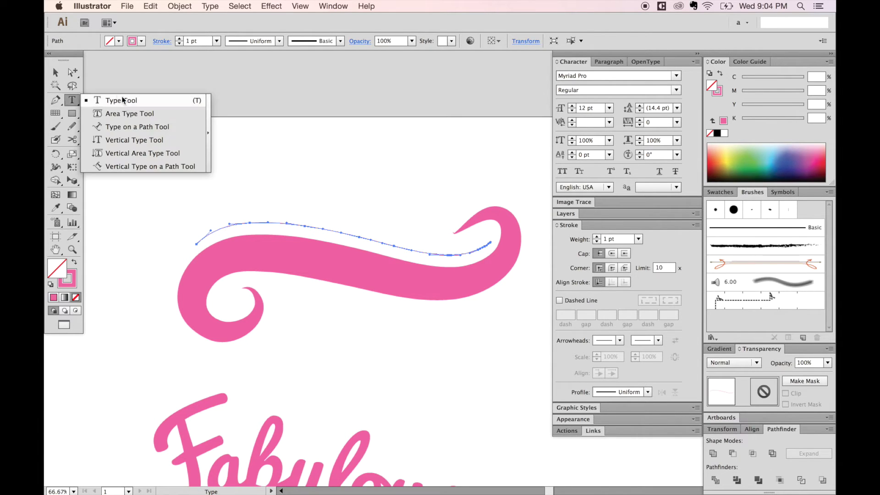
left_click(129, 131)
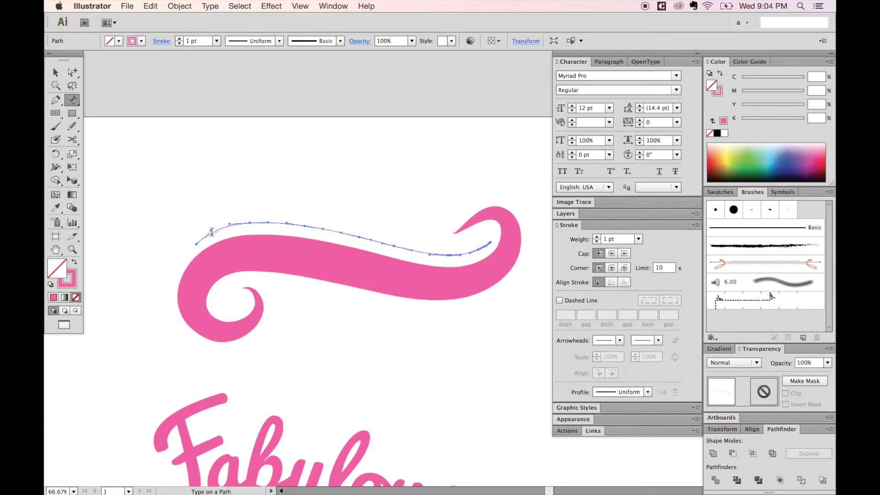
left_click(212, 231)
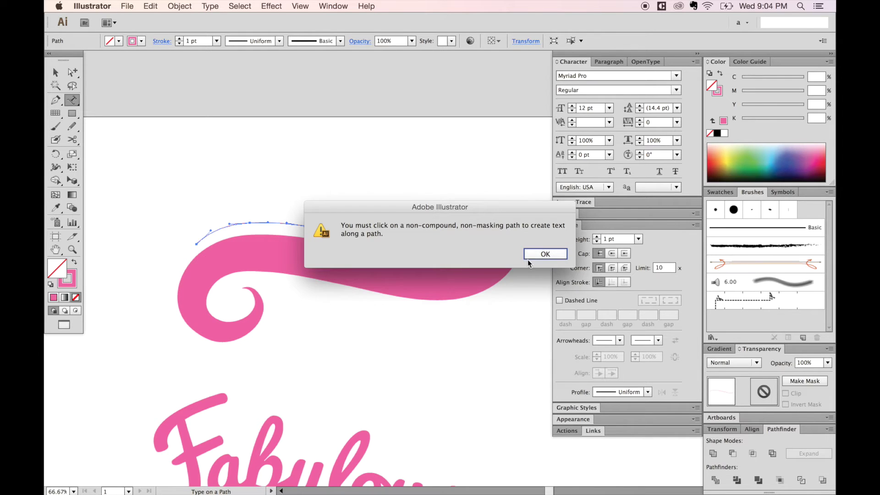
left_click(549, 255)
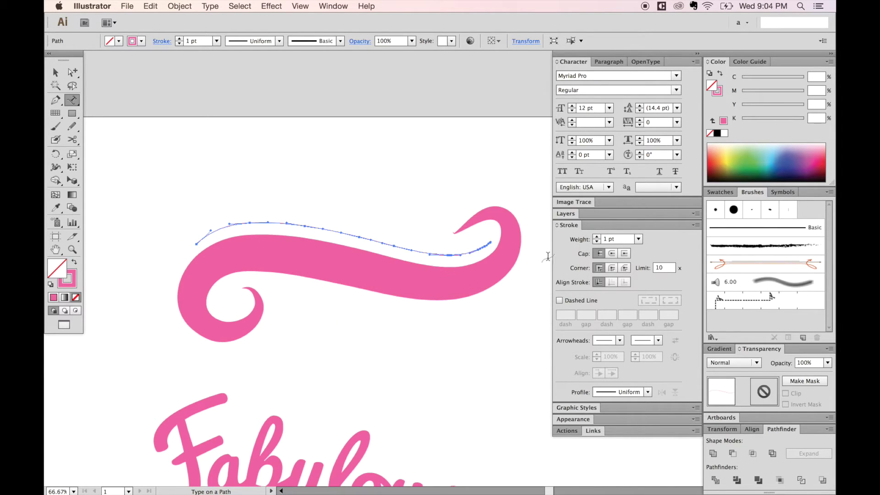
key("super+shift+a")
scroll(341, 270, "down", 2)
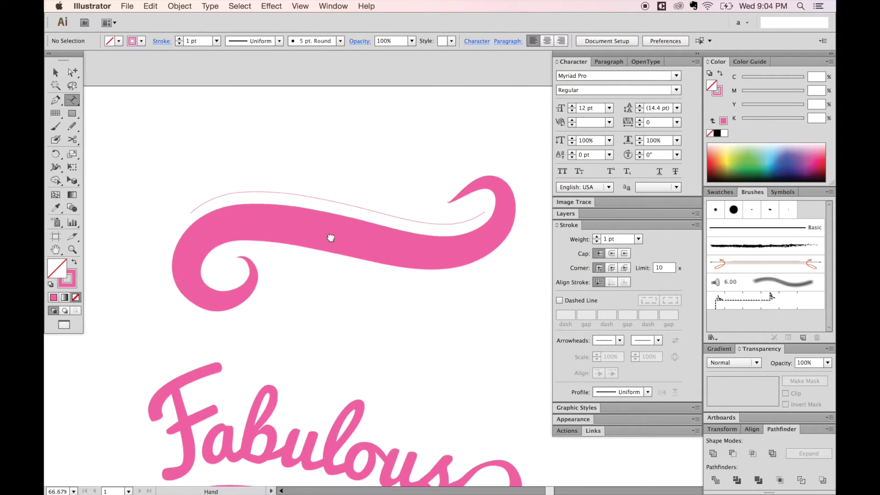
Remove the pink stroke from the thin curve, leaving it with no fill or stroke.
left_click(336, 205)
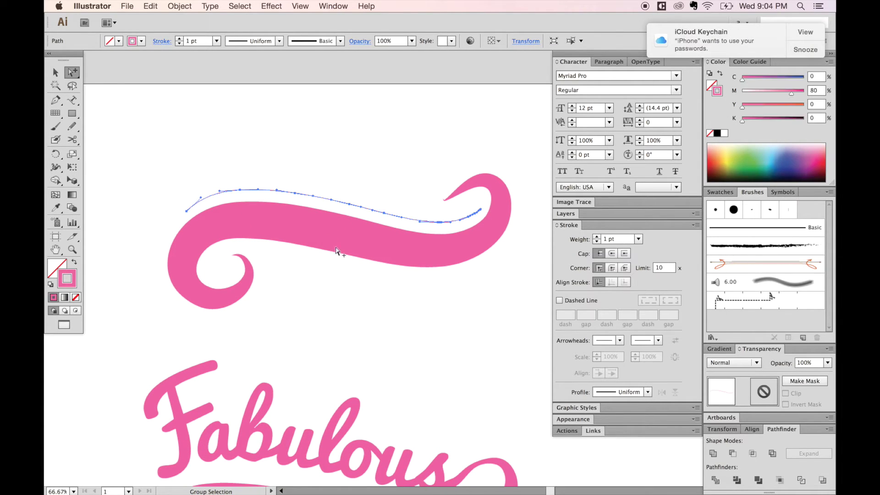
key("slash")
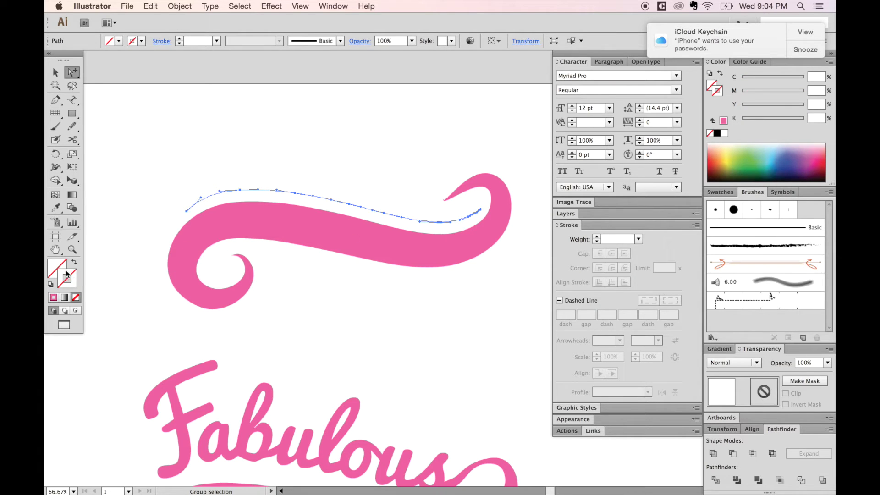
left_click(66, 275)
Type 'Fabulous' along the thin curve above the swash, then zoom in on it.
left_click(77, 102)
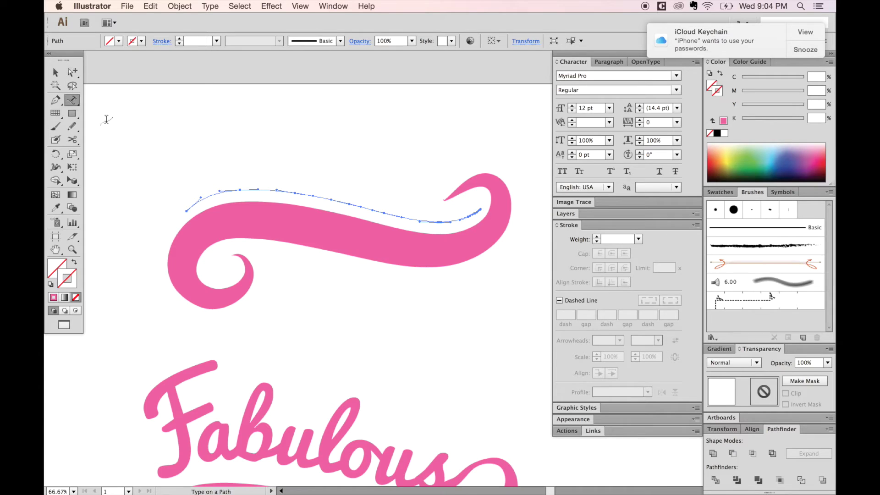
left_click(210, 195)
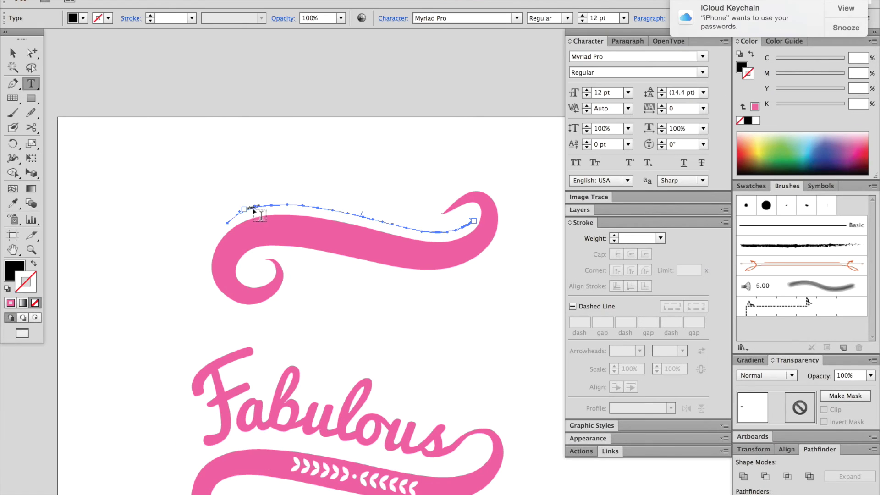
key("ctrl+shift+a")
left_click_drag(477, 134, 183, 345)
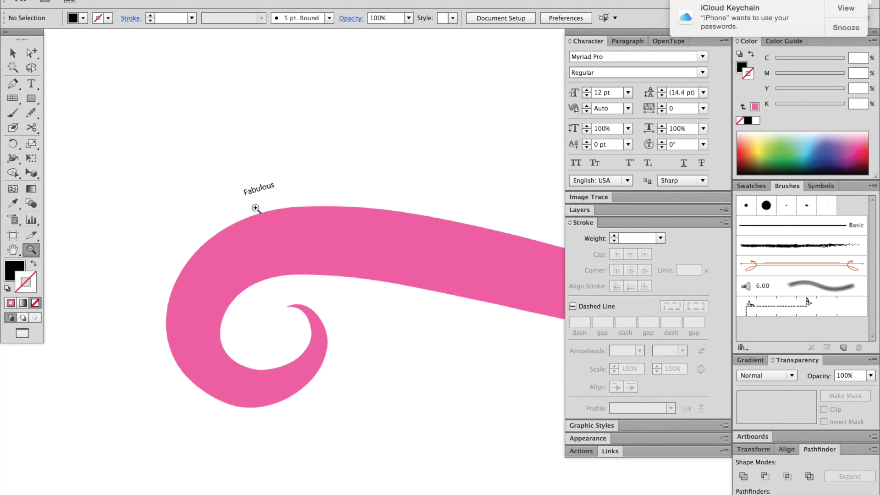
Set the path text to Pacifico Regular at 75 pt.
double_click(266, 186)
left_click(450, 15)
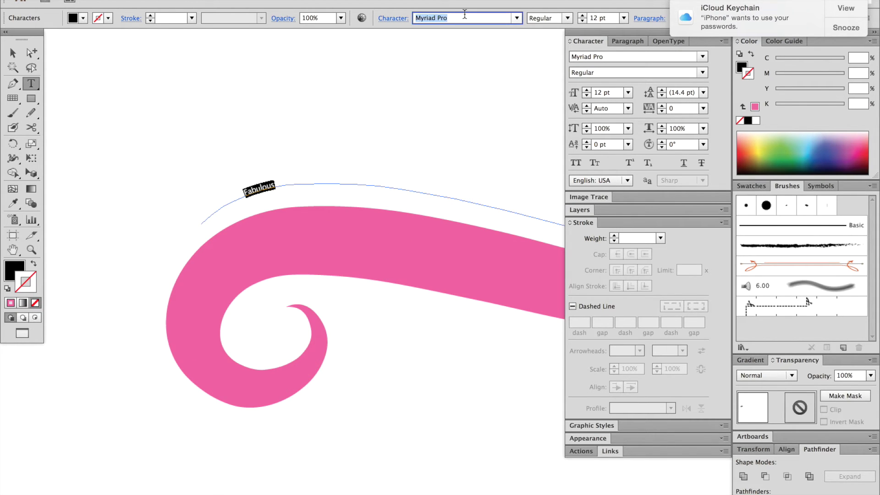
type("Pacifico Regular")
key("Return")
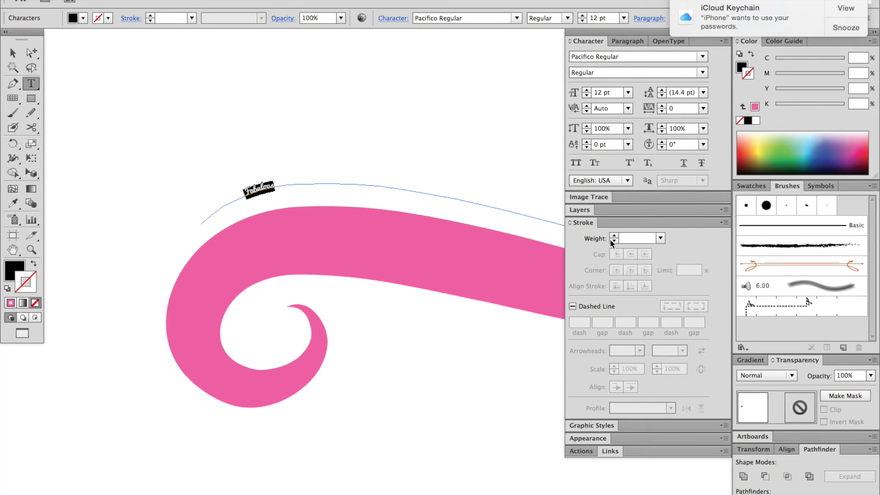
left_click(599, 92)
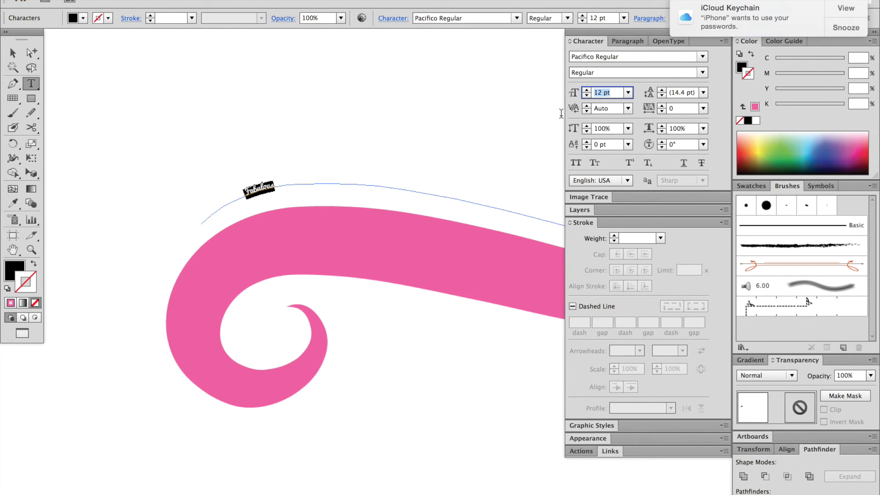
type("75")
key("Return")
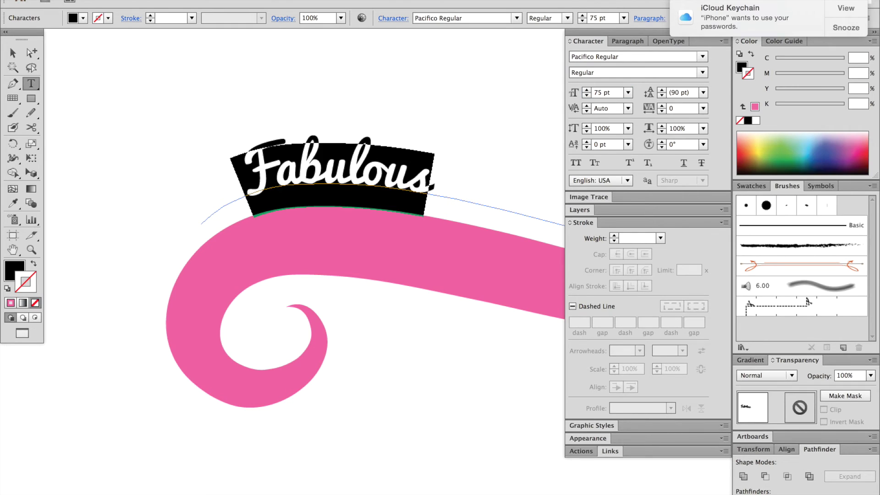
Enlarge the path text to 250 pt and zoom out to the artboard.
key("ctrl+minus")
key("ctrl+minus")
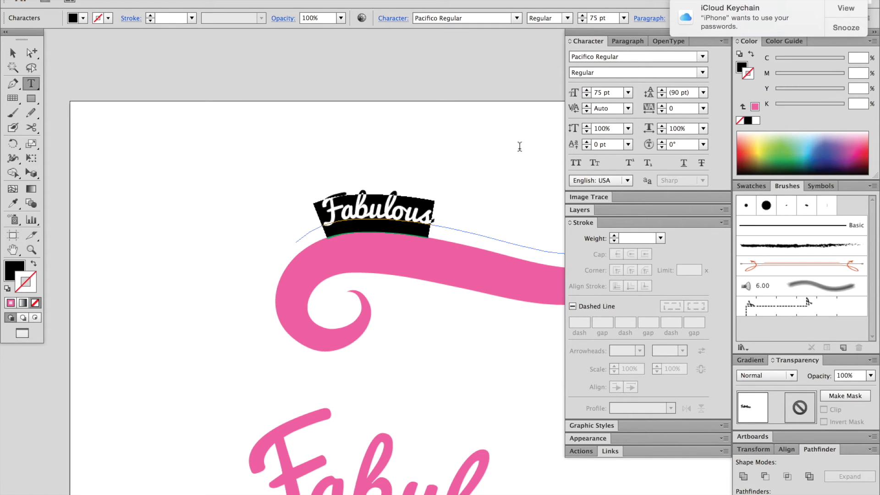
left_click(605, 94)
type("50")
key("Return")
key("ctrl+minus")
key("ctrl+minus")
key("ctrl+minus")
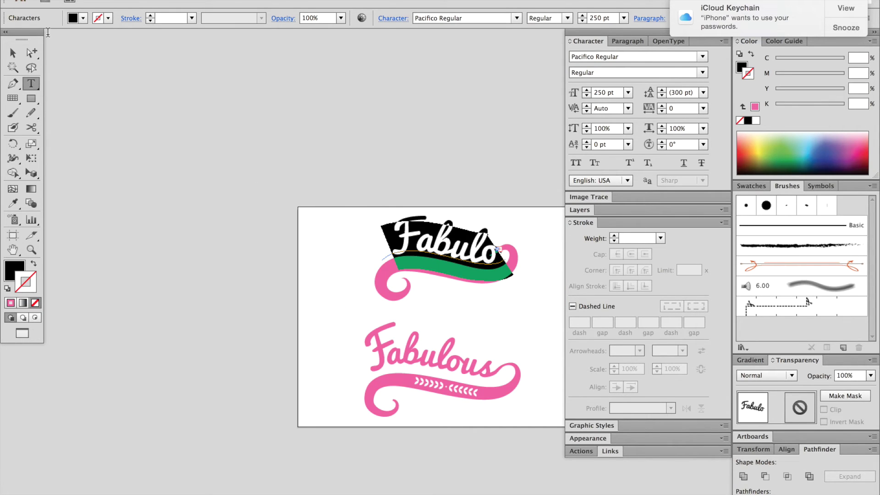
left_click(12, 53)
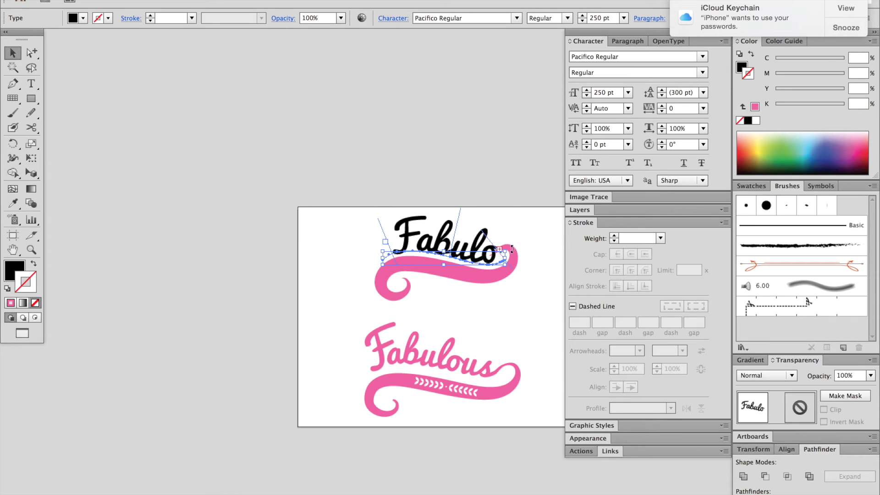
Zoom in on the top design and set the path text to 150 pt.
key("z")
left_click(413, 305)
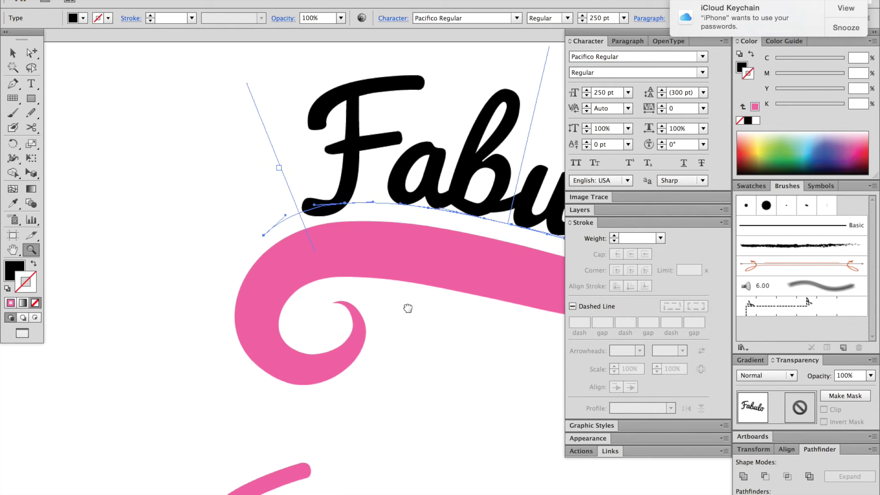
left_click_drag(407, 309, 252, 337)
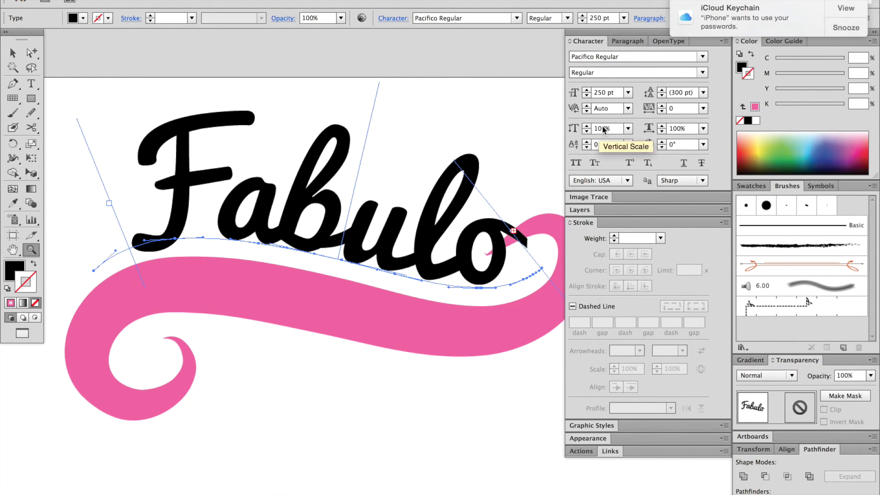
left_click(600, 95)
type("1")
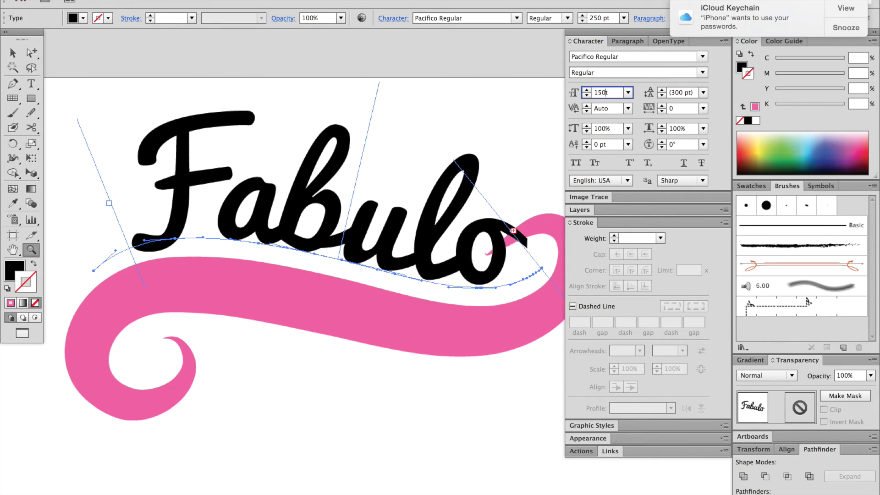
key("Escape")
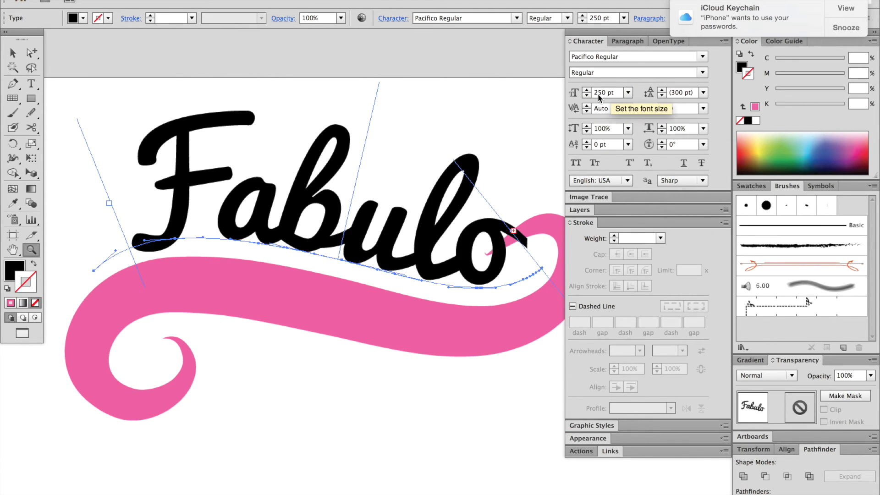
left_click(596, 94)
key("BackSpace")
type("1")
key("Return")
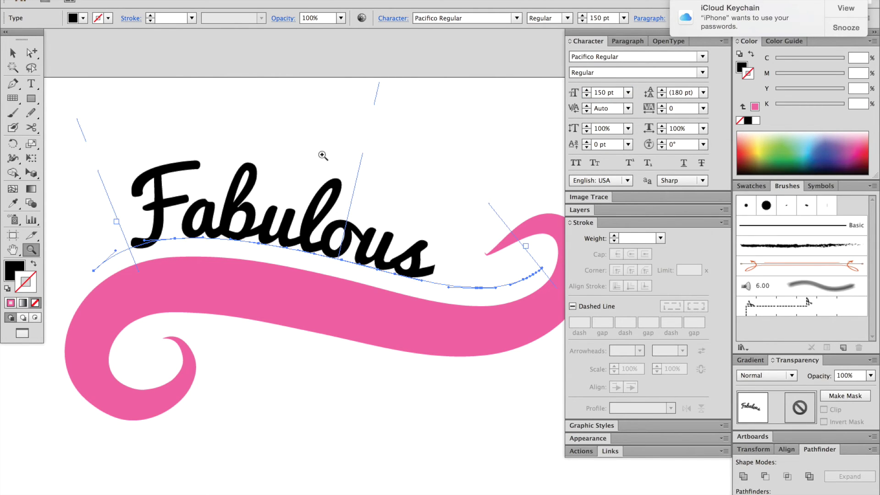
Step the font size up toward 194 pt with the size-increase shortcut.
key("ctrl")
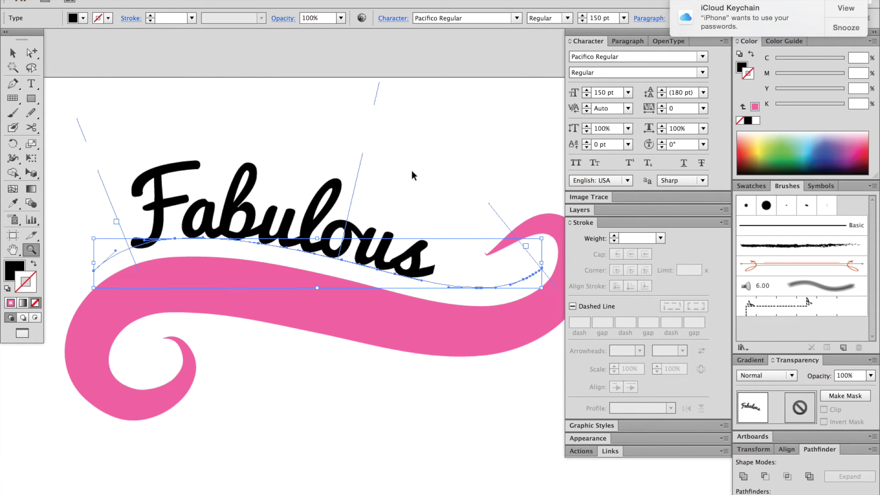
key("ctrl+shift+period")
key("ctrl+shift+period")
key("ctrl+shift+period")
key("ctrl+shift+period")
key("ctrl+shift+period")
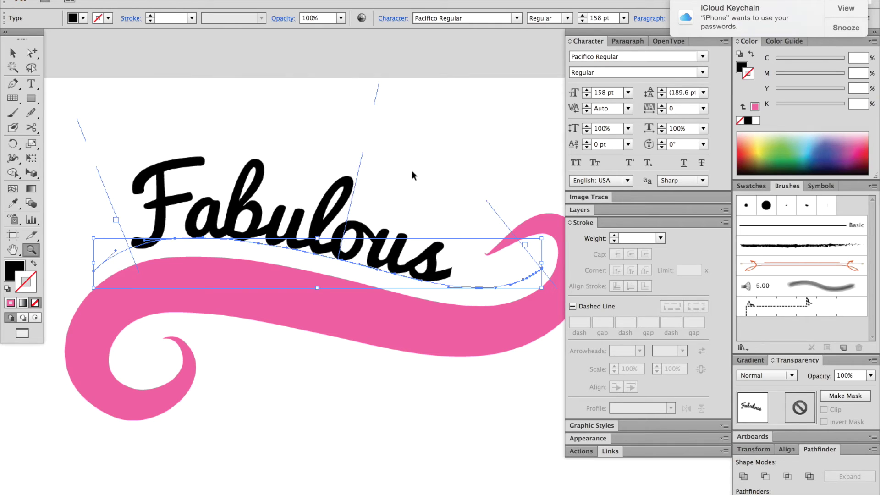
key("ctrl+shift+period")
key("ctrl+shift+period")
key("ctrl+shift+period")
key("ctrl+shift+period")
key("ctrl+shift+period")
key("ctrl+shift+period")
key("ctrl+shift+period")
key("ctrl+shift+period")
key("ctrl+shift+period")
key("ctrl+shift+period")
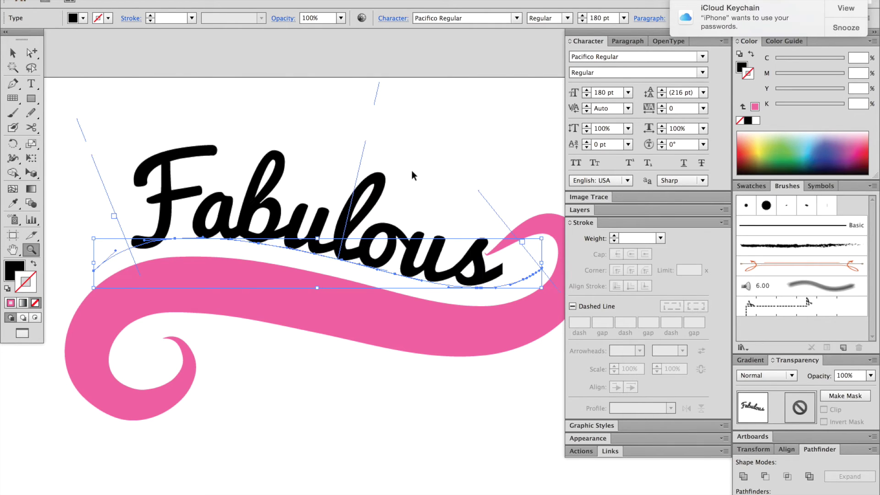
key("ctrl+shift+period")
key("ctrl+shift+period")
key("ctrl+shift+period")
key("ctrl+shift+period")
key("ctrl+shift+period")
key("ctrl+shift+period")
key("ctrl+shift+period")
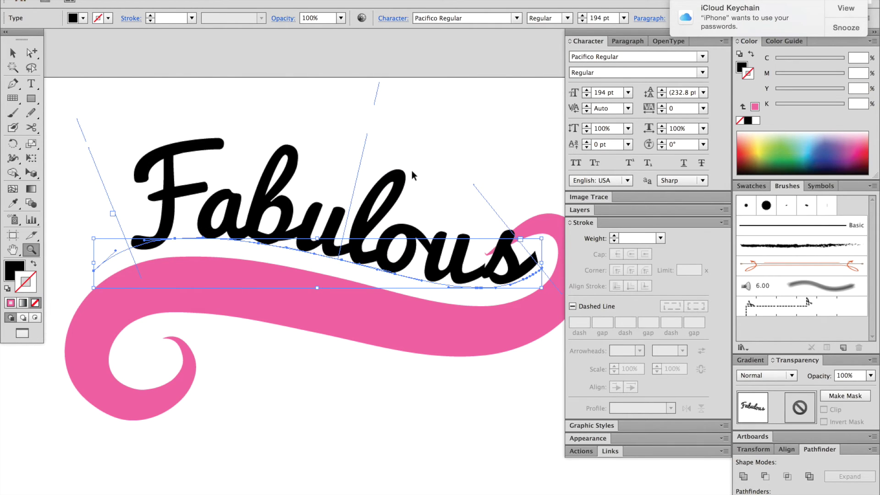
Slide 'Fabulous' left along its curve and lift it slightly above the pink swoosh.
left_click(12, 52)
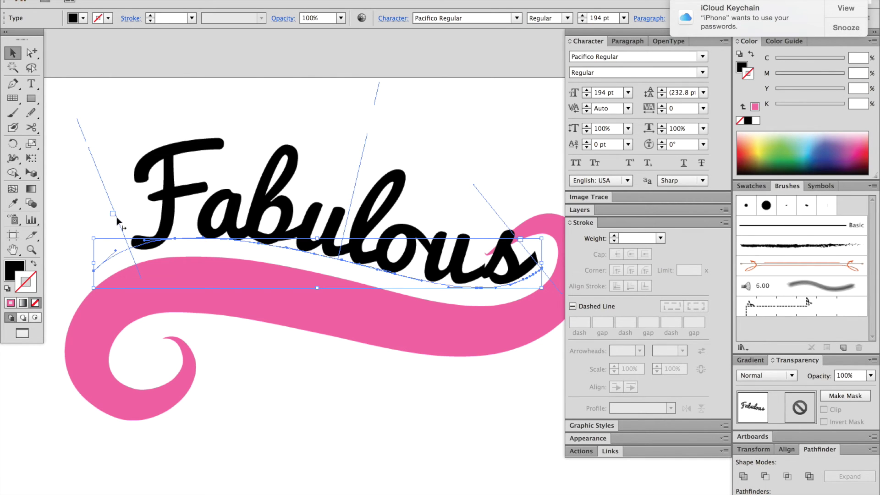
left_click_drag(117, 217, 140, 243)
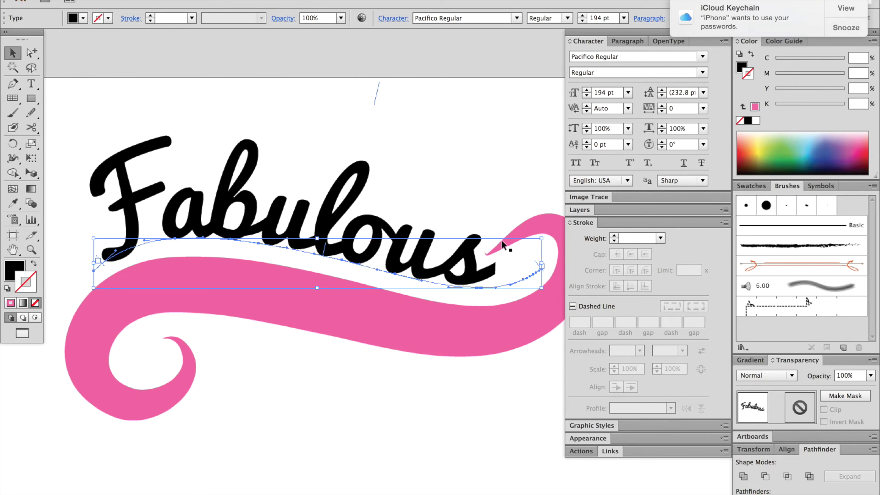
left_click(335, 162)
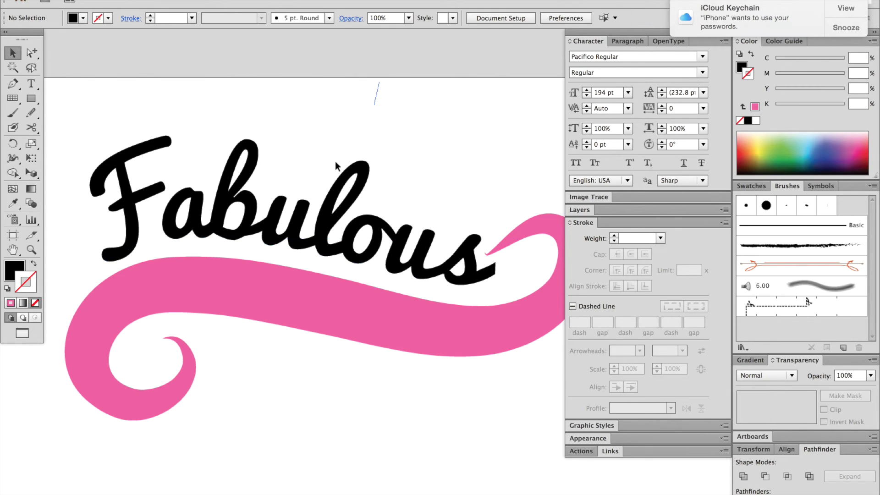
left_click_drag(328, 233, 326, 210)
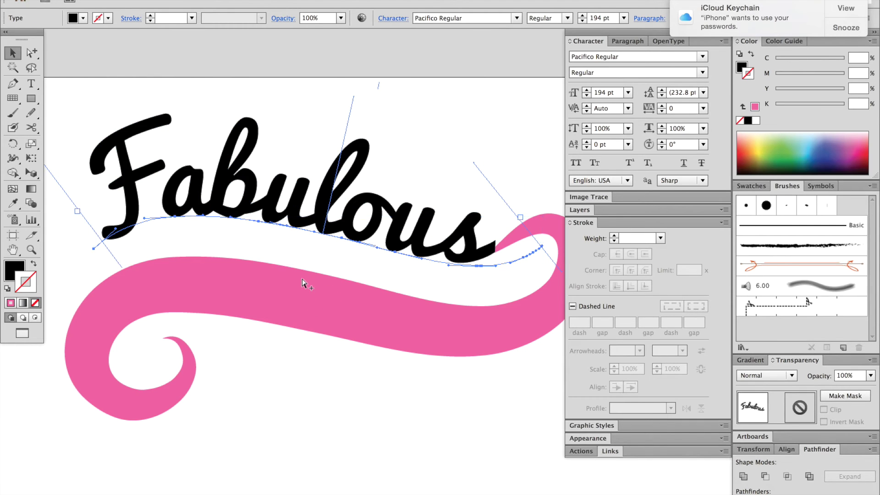
key("super+minus")
key("super+minus")
left_click_drag(445, 290, 336, 251)
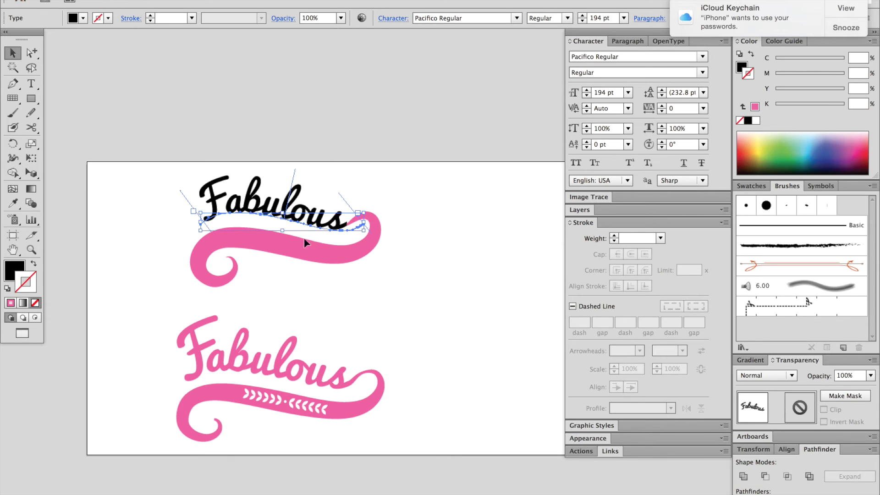
key("z")
left_click_drag(422, 192, 309, 278)
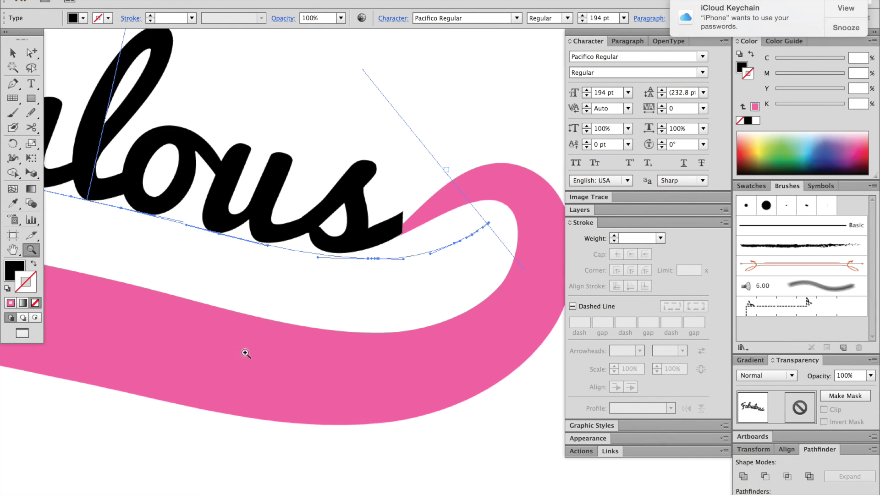
Eyedrop the swoosh's pink onto the Fabulous lettering, then deselect it.
key("i")
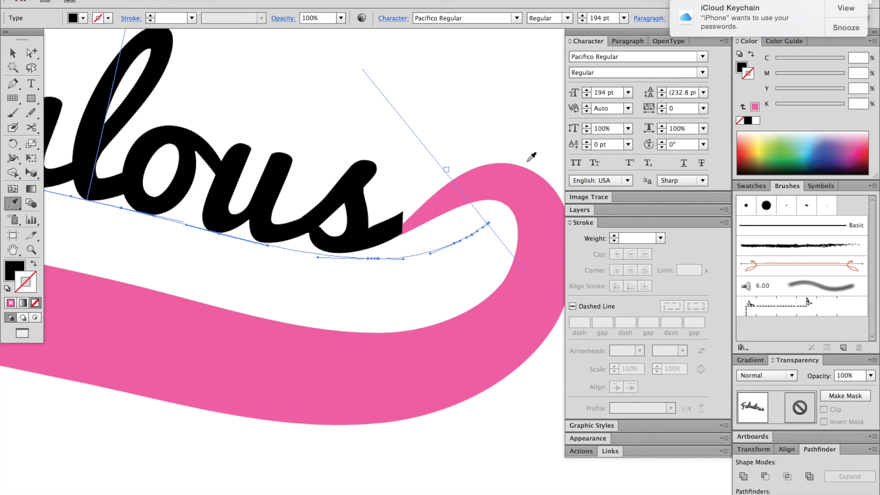
left_click(523, 176)
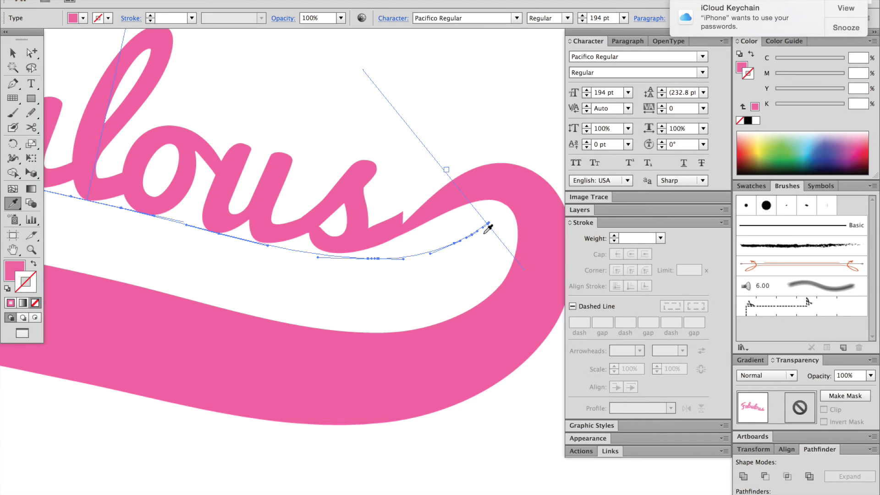
left_click(12, 53)
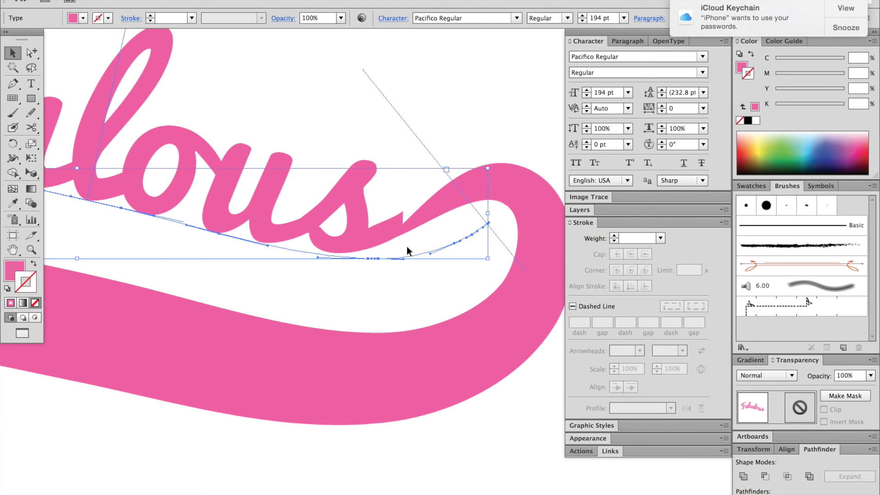
left_click(435, 248)
key("p")
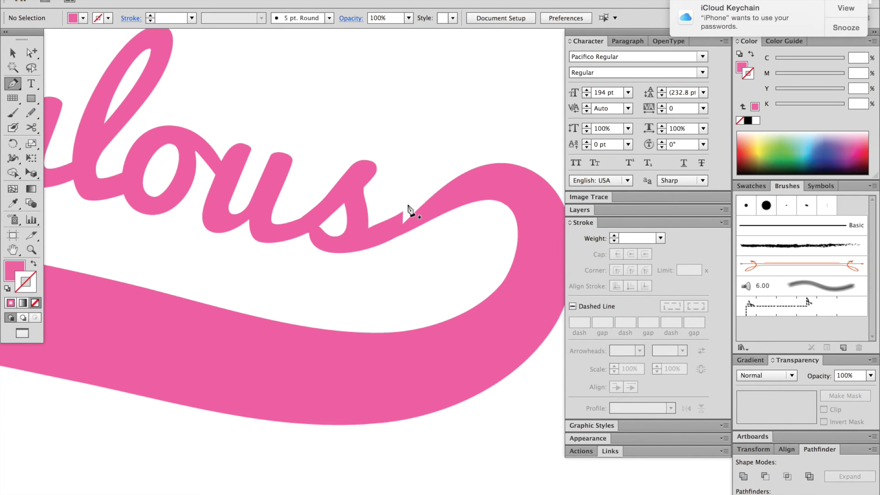
Pen-draw a closed pink connector from the 's' tail to the swoosh edge.
left_click(386, 220)
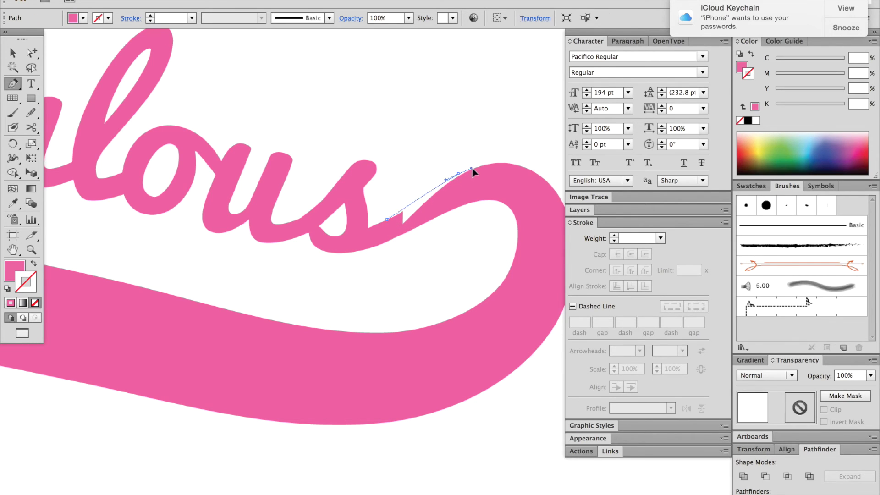
left_click_drag(459, 174, 482, 167)
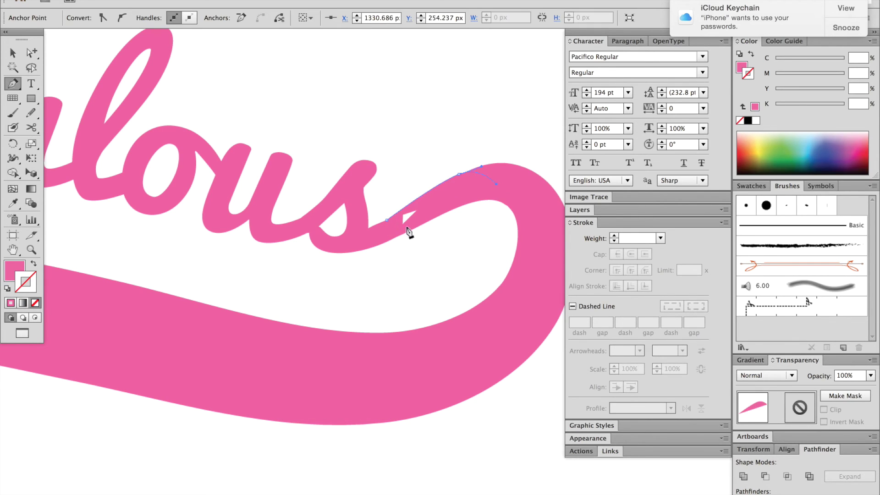
left_click(385, 220)
left_click(496, 184)
key("ctrl+0")
key("ctrl+shift+a")
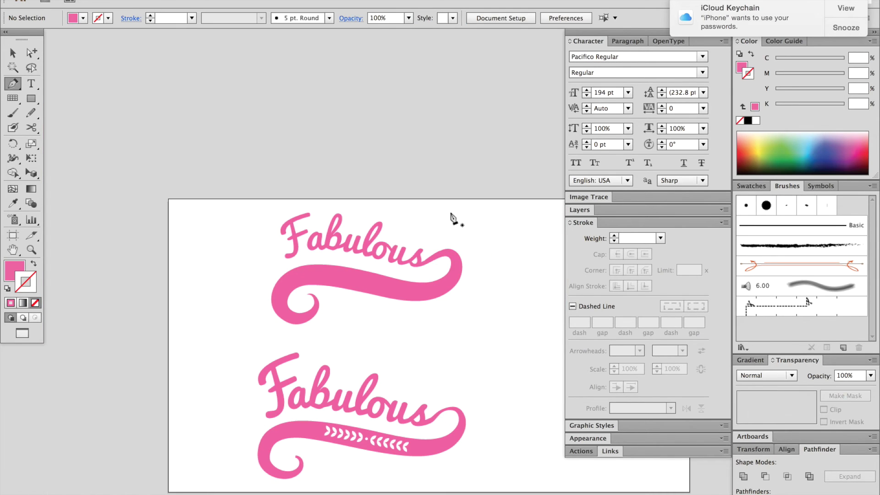
key("z")
left_click_drag(475, 181, 227, 331)
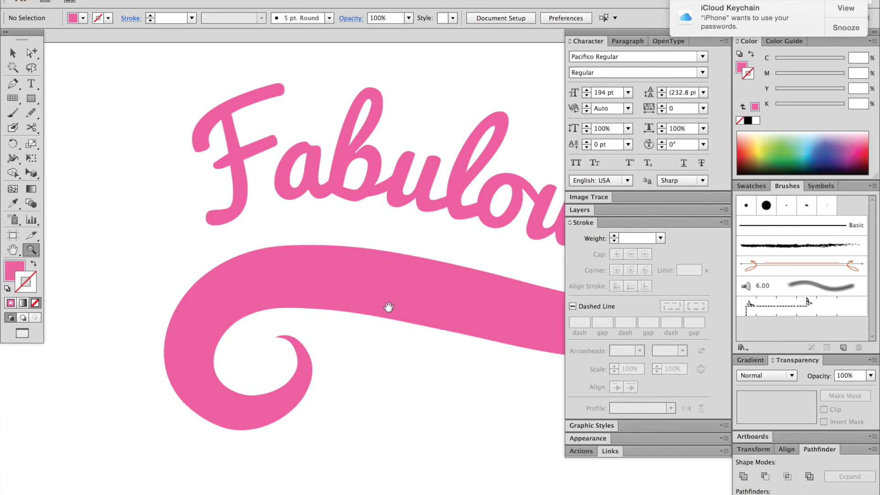
left_click_drag(388, 308, 277, 298)
key("ctrl+minus")
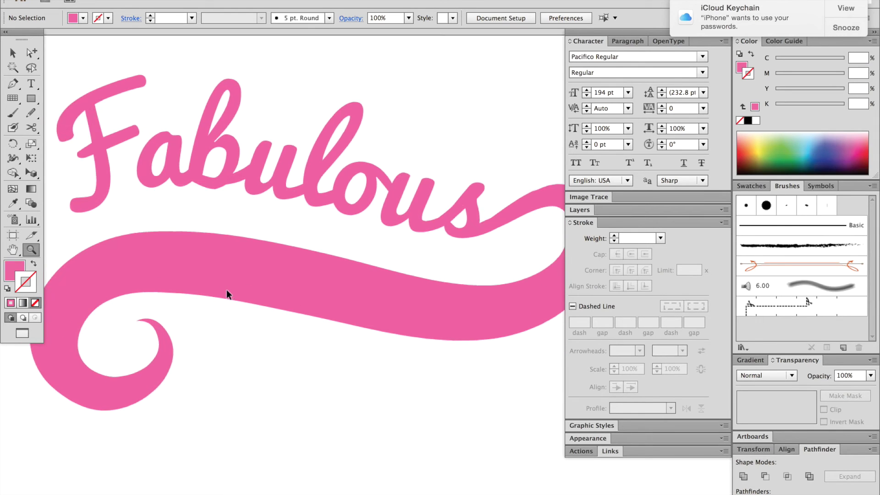
key("ctrl+minus")
left_click_drag(338, 290, 298, 154)
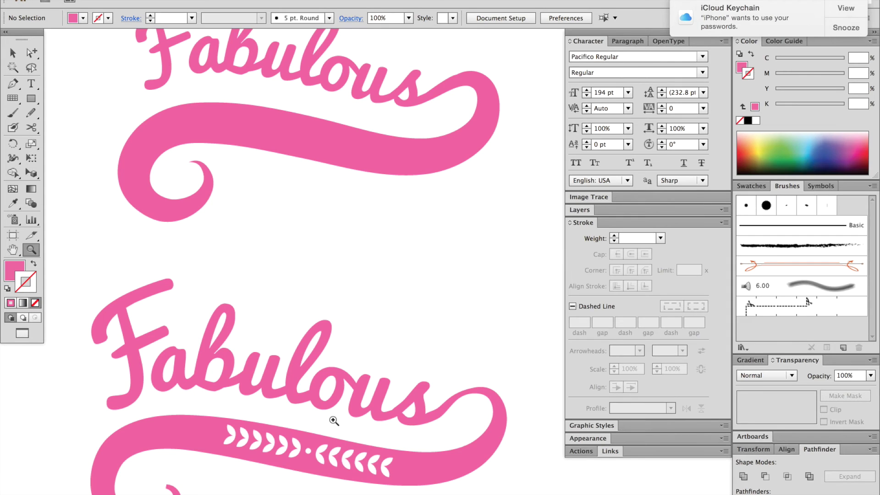
key("ctrl+minus")
left_click_drag(350, 304, 345, 314)
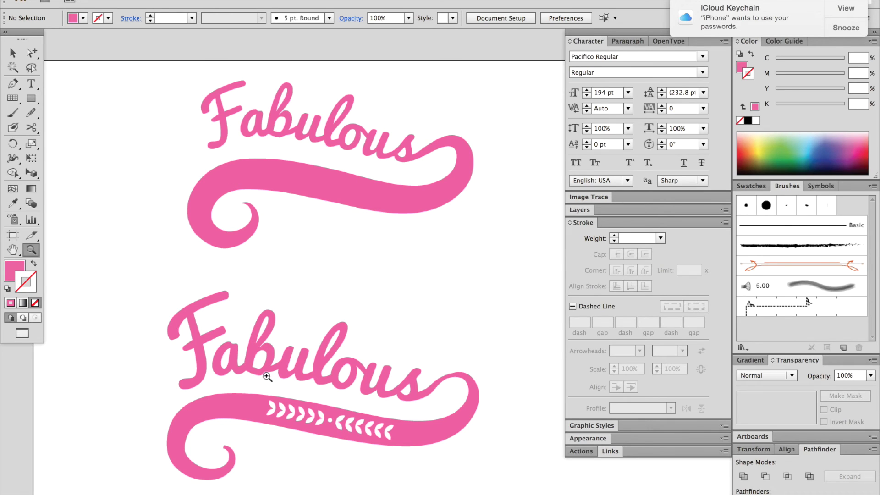
key("l")
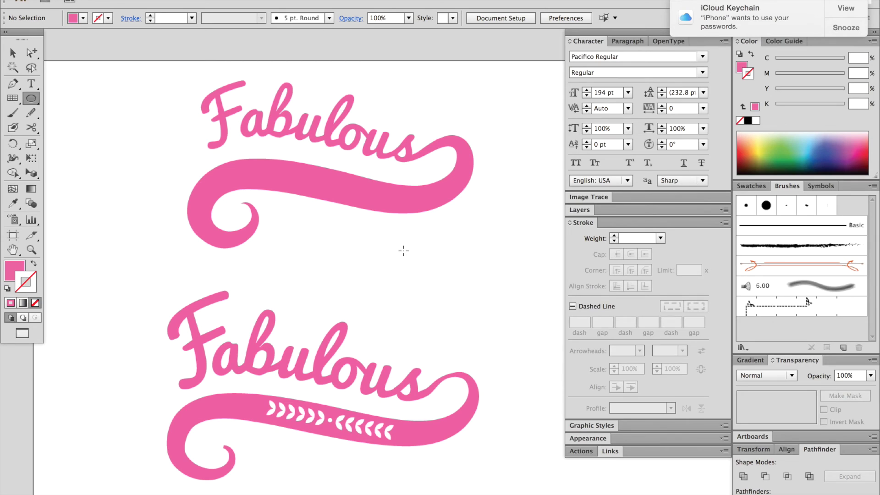
Make a pointed leaf by intersecting two overlapping circles between the artworks.
left_click_drag(385, 239, 439, 297)
key("ctrl+alt")
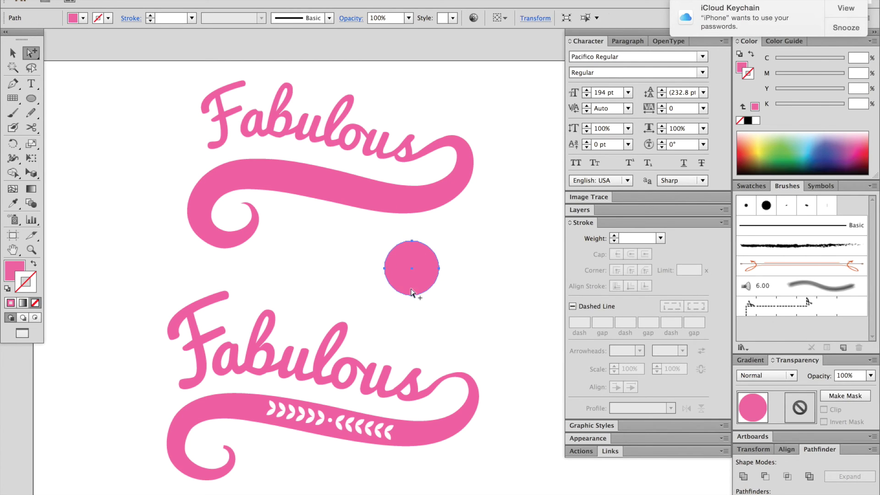
left_click_drag(394, 277, 425, 274)
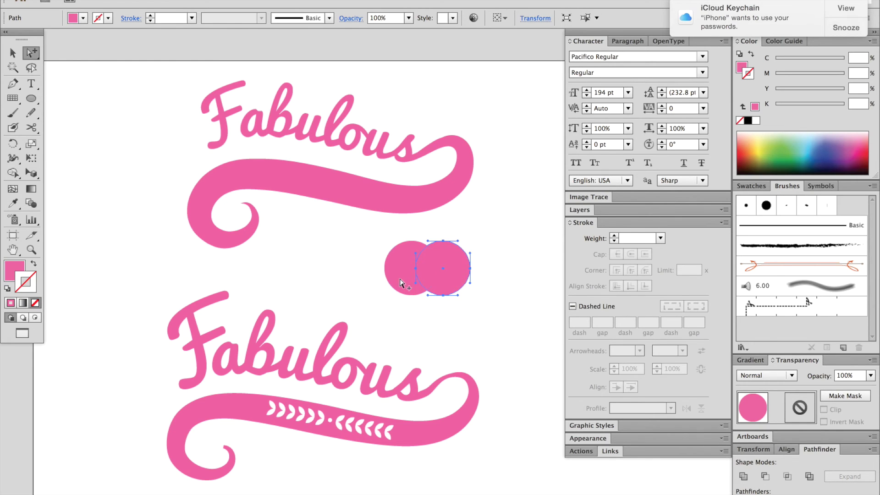
left_click(788, 476)
key("ctrl+z")
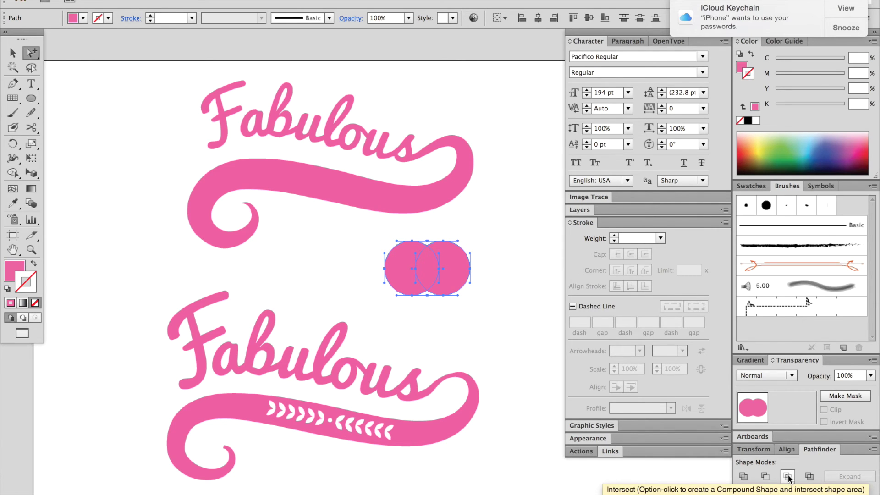
left_click(787, 476)
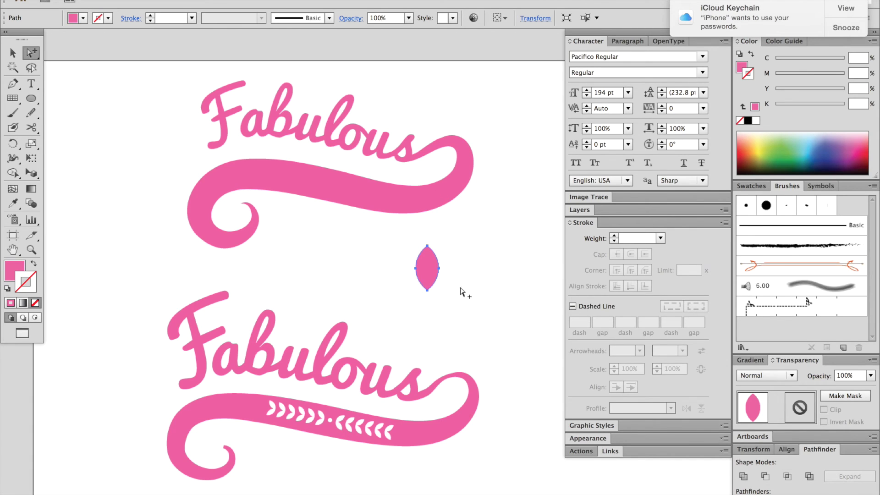
Rotate the leaf about 45 degrees so it tilts diagonally.
key("v")
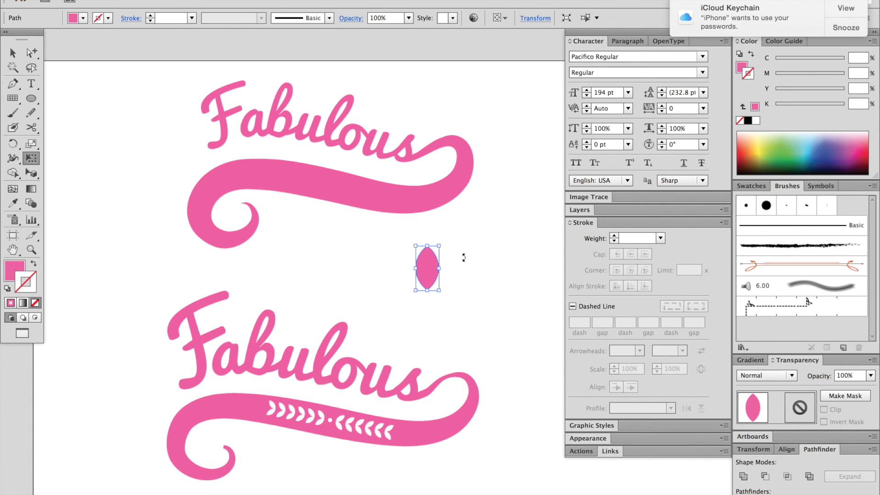
key("r")
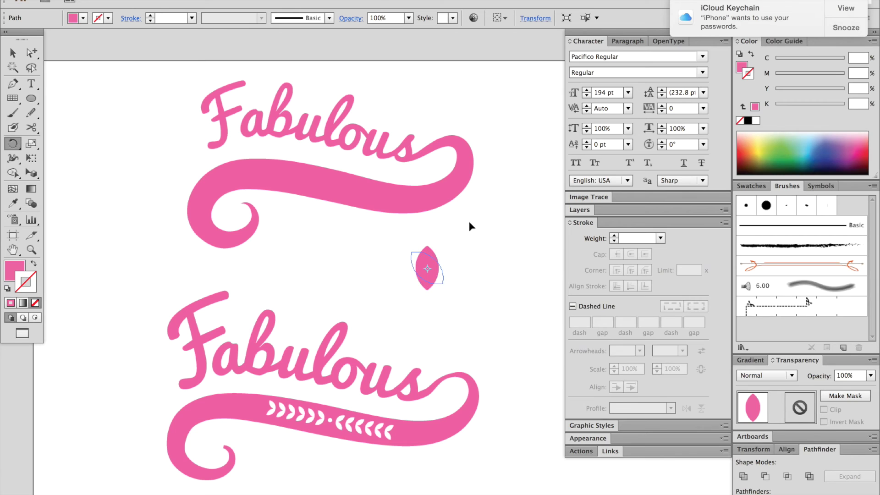
left_click_drag(483, 256, 469, 221)
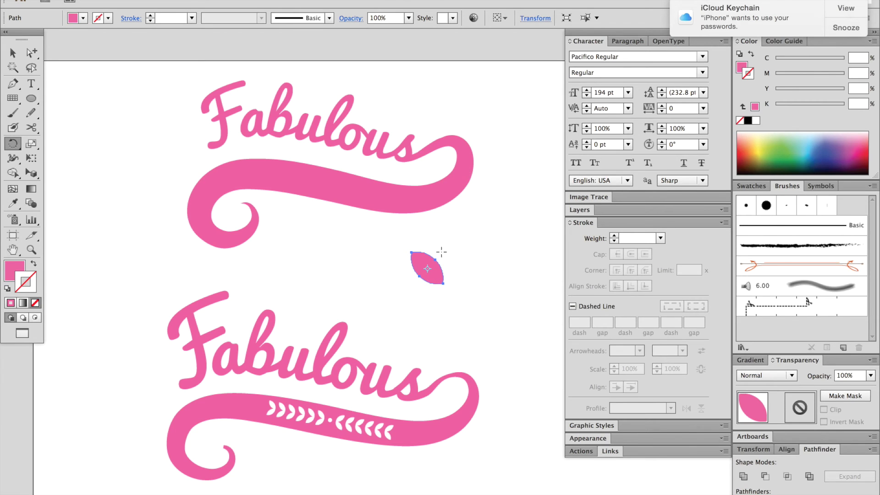
left_click(439, 275)
key("ctrl")
Reflect a vertical copy of the leaf around its tip and nudge it against the original.
left_click(441, 274, "alt")
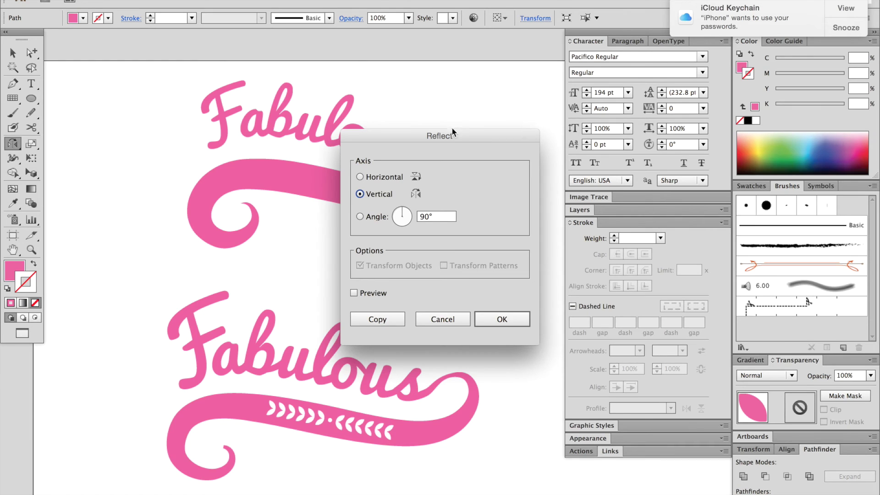
left_click(526, 318)
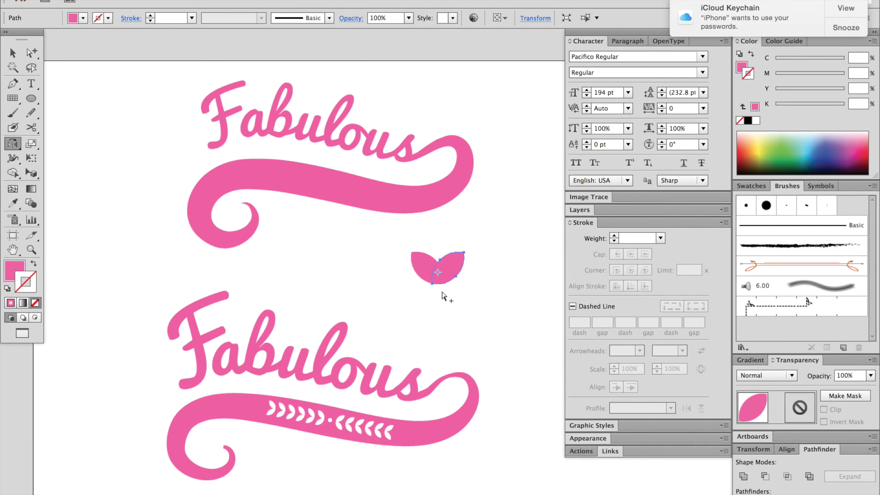
key("ctrl")
left_click_drag(452, 268, 456, 273)
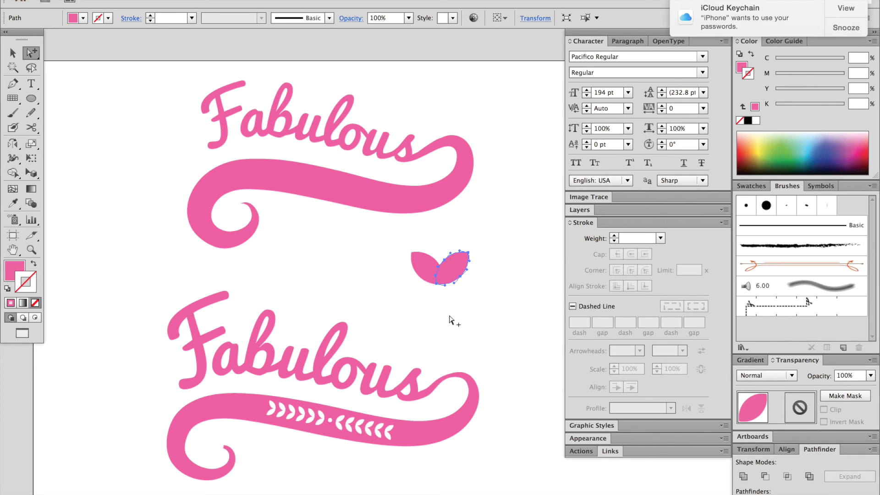
Unite both leaves into one chevron shape.
key("space")
mouse_move(451, 291)
left_mouse_down()
mouse_move(374, 303)
mouse_move(468, 147)
mouse_move(481, 140)
left_mouse_up()
left_click(339, 279, "shift")
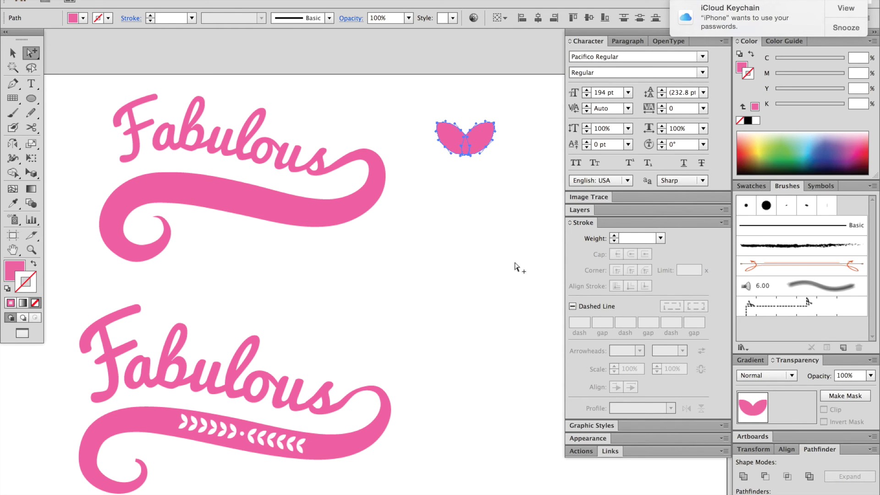
left_click(743, 476)
left_click(491, 217)
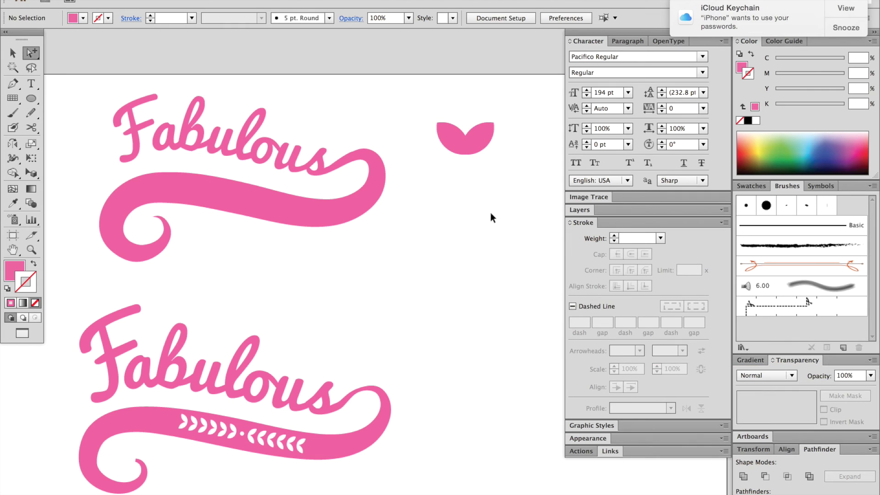
key("v")
Duplicate the chevron downward and repeat Transform Again to stack more copies.
left_click_drag(472, 177, 475, 193)
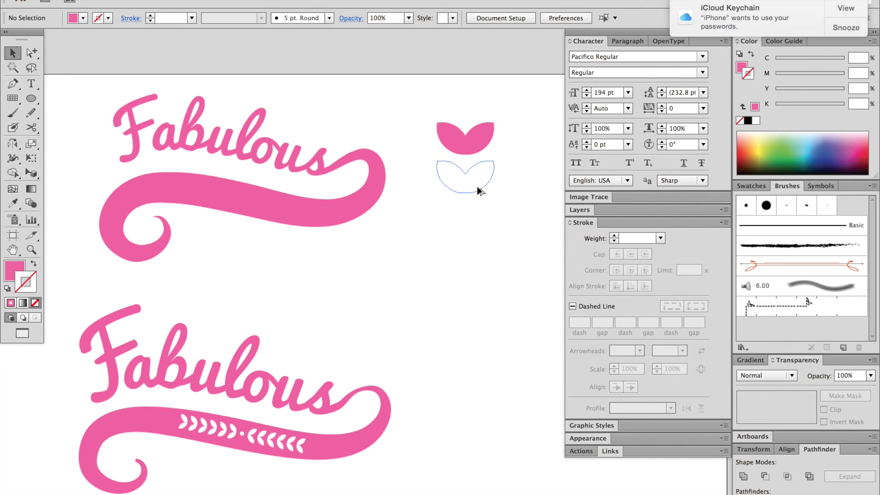
left_click_drag(477, 188, 477, 183)
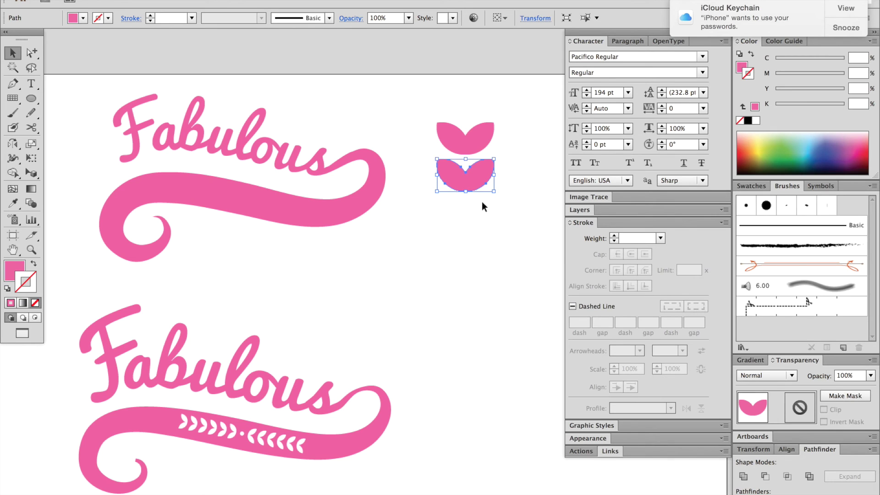
key("ctrl+shift+b")
key("ctrl+d")
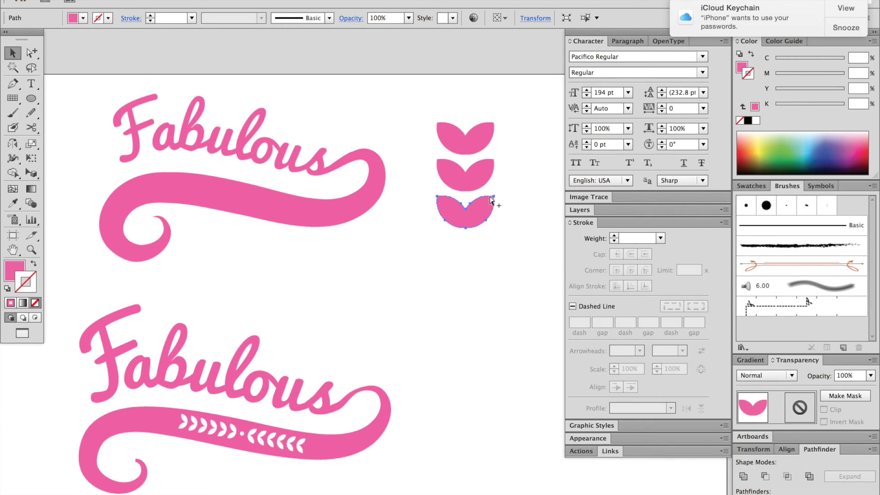
key("ctrl+d")
key("ctrl+d")
key("ctrl+d")
key("ctrl+d")
key("ctrl+d")
key("ctrl+d")
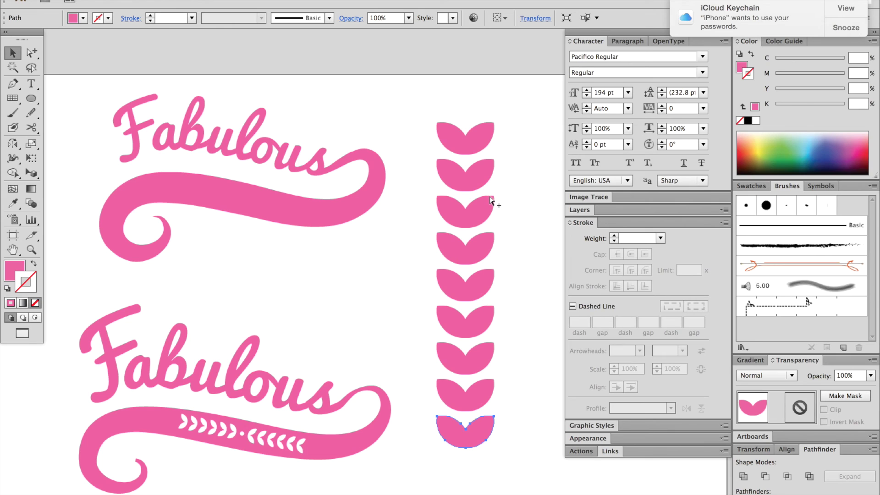
Delete the bottom three extra leaves, leaving a column of six chevrons.
key("ctrl+shift+b")
left_click_drag(507, 449, 504, 445)
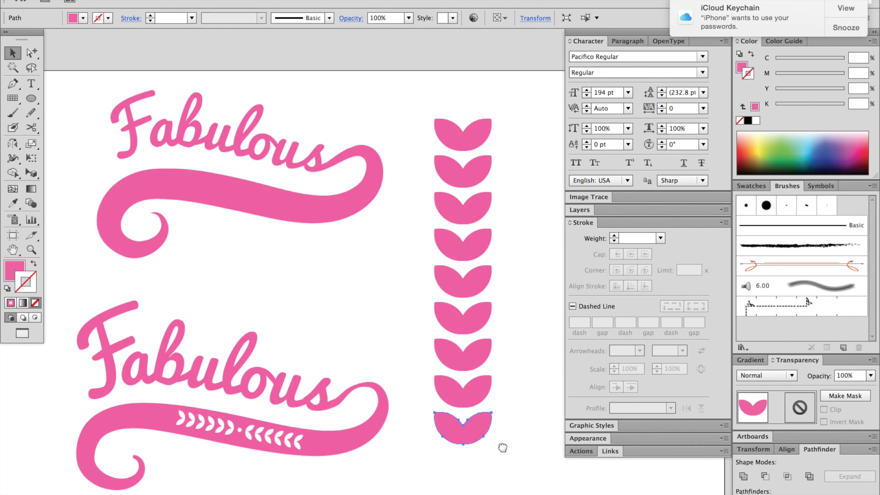
mouse_move(516, 134)
left_mouse_down()
mouse_move(477, 282)
mouse_move(523, 240)
left_mouse_up()
left_click_drag(513, 341, 447, 440)
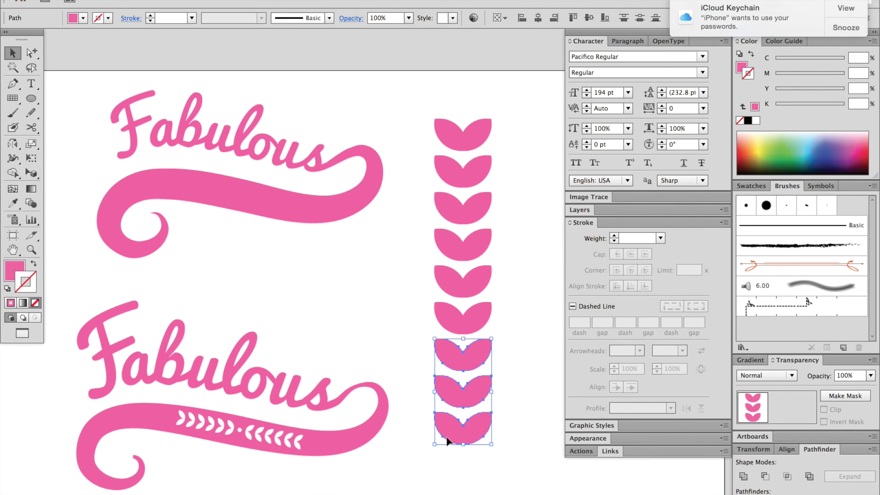
key("Delete")
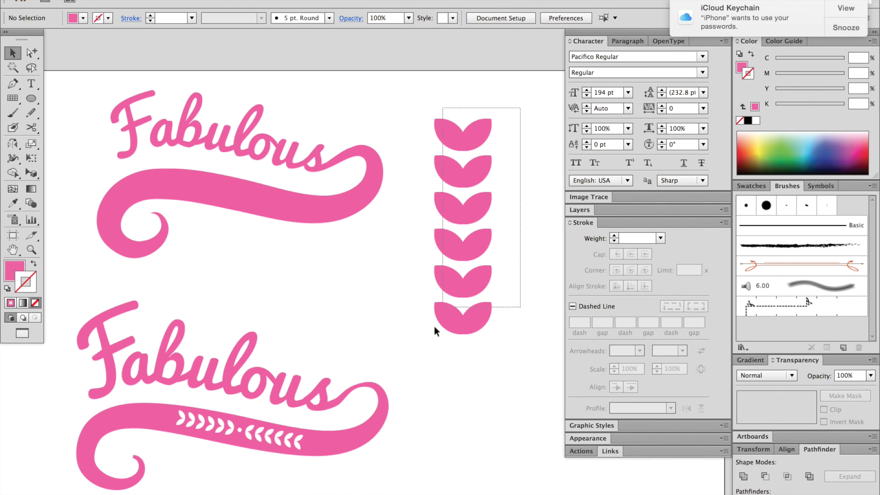
Copy the six-leaf column and rotate the copy 180° with Free Transform.
left_click_drag(521, 112, 441, 329)
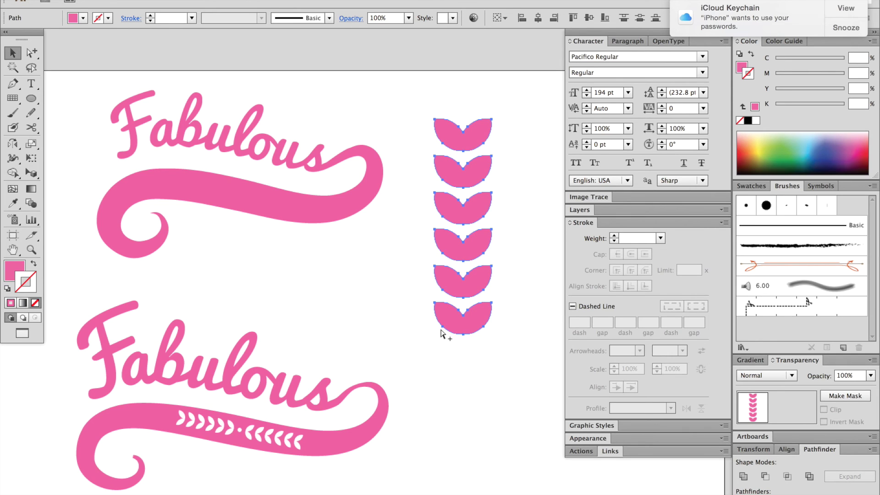
key("ctrl+g")
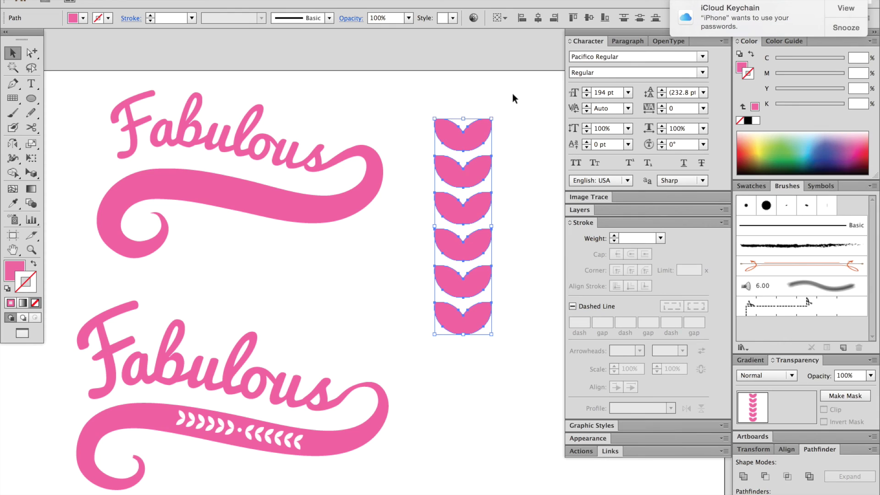
key("e")
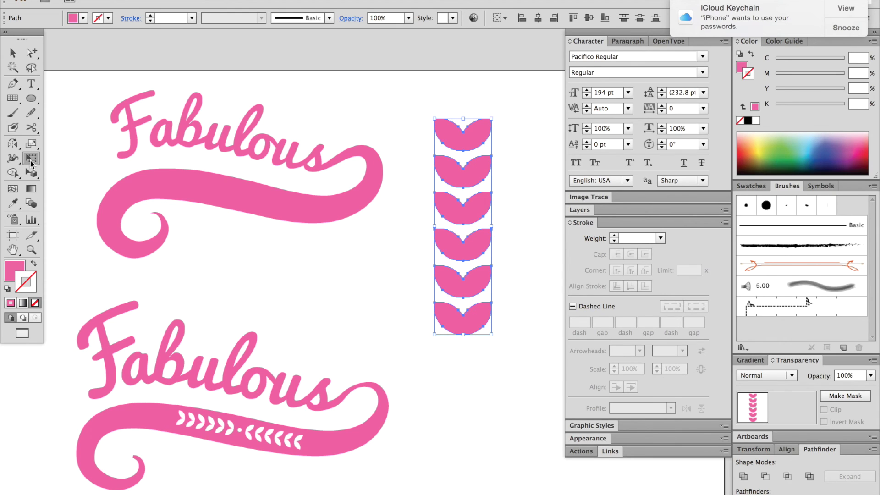
left_click(31, 160)
mouse_move(506, 96)
left_mouse_down()
mouse_move(542, 122)
mouse_move(479, 350)
mouse_move(430, 350)
mouse_move(436, 341)
left_mouse_up()
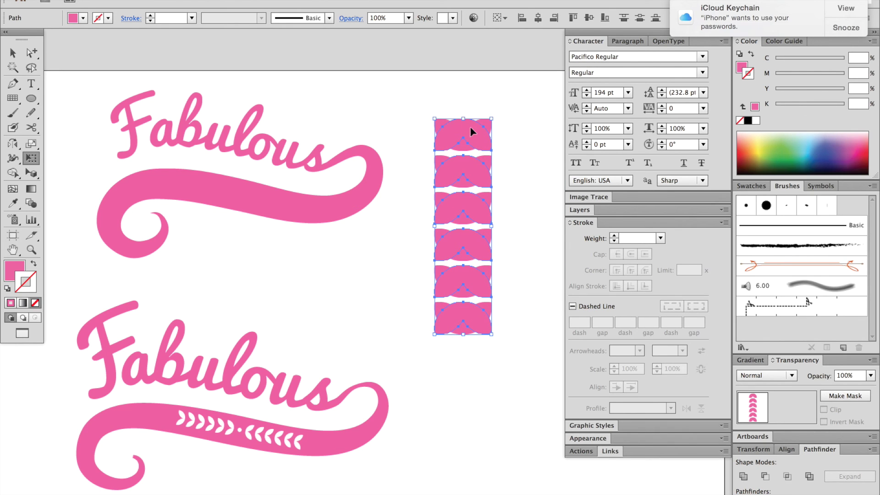
Move the flipped copy below the original and draw a small pink dot between them.
left_click_drag(468, 134, 494, 386)
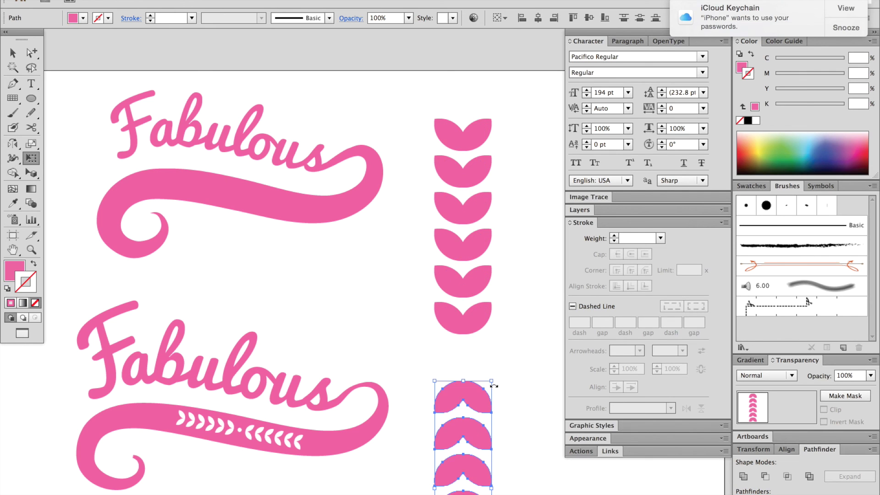
scroll(448, 356, "down", 2)
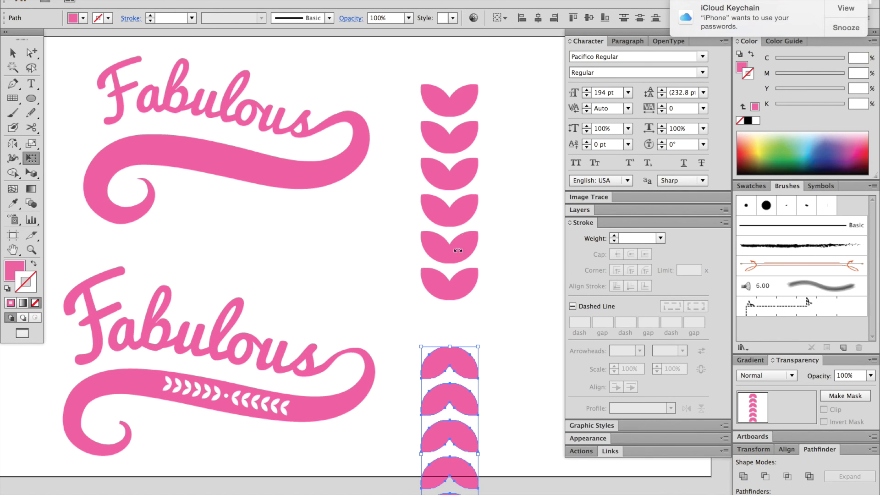
key("l")
left_click_drag(451, 324, 459, 332)
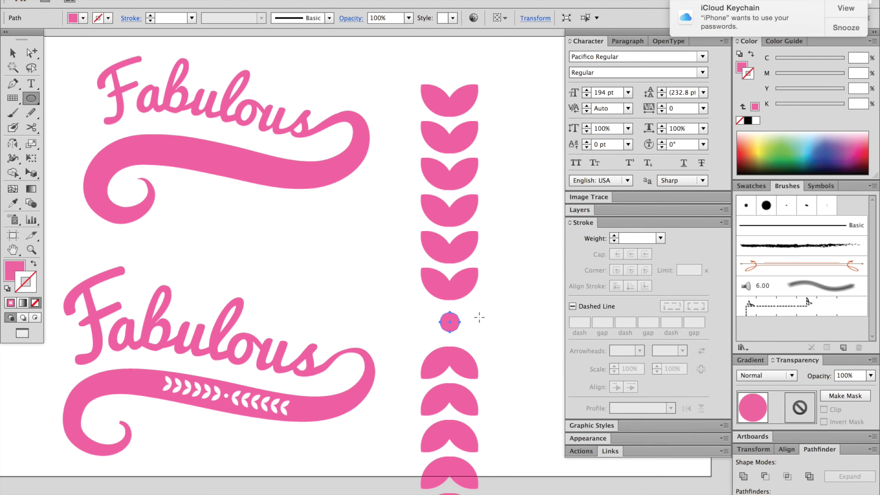
Select both leaf columns and the dot, align them, shrink them into a small chain, and group them.
key("ctrl+minus")
key("v")
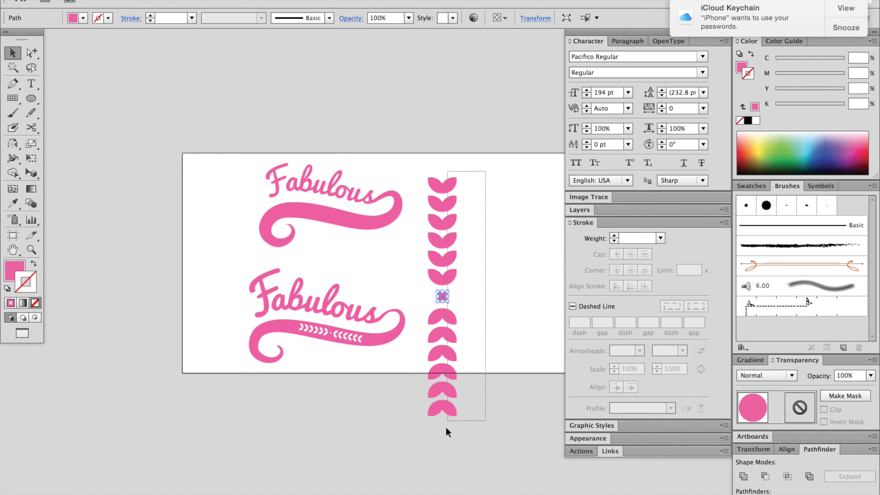
left_click_drag(485, 171, 449, 425)
left_click(787, 451)
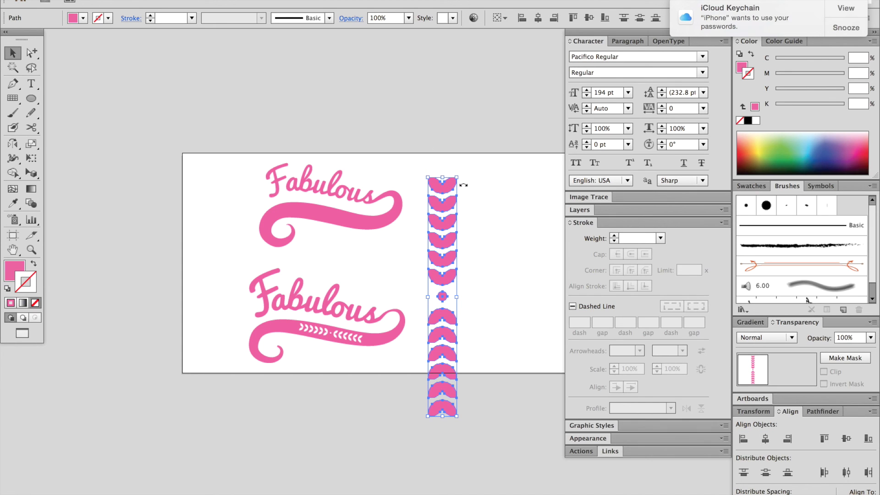
left_click_drag(457, 176, 452, 260)
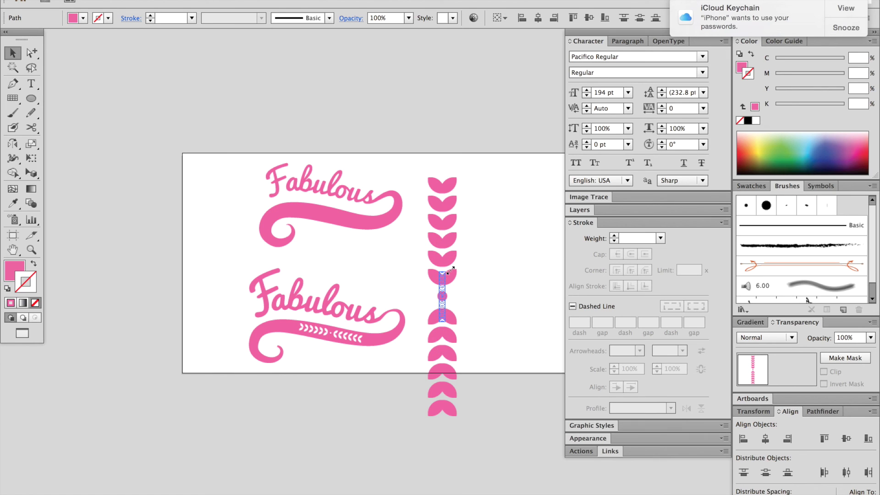
mouse_move(451, 259)
left_mouse_down()
mouse_move(453, 269)
mouse_move(326, 248)
left_mouse_up()
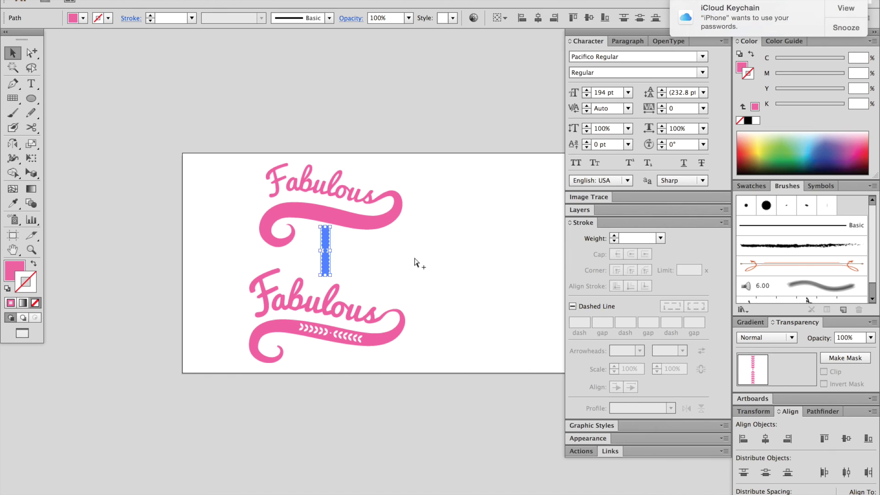
key("ctrl+g")
Zoom in on the chain and rotate it 90° to lie horizontally.
key("z")
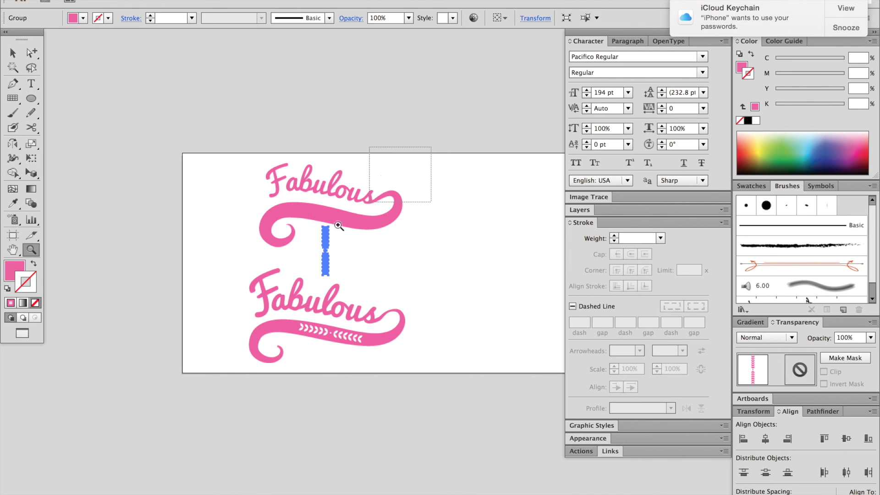
left_click(339, 226)
left_click_drag(379, 304, 351, 292)
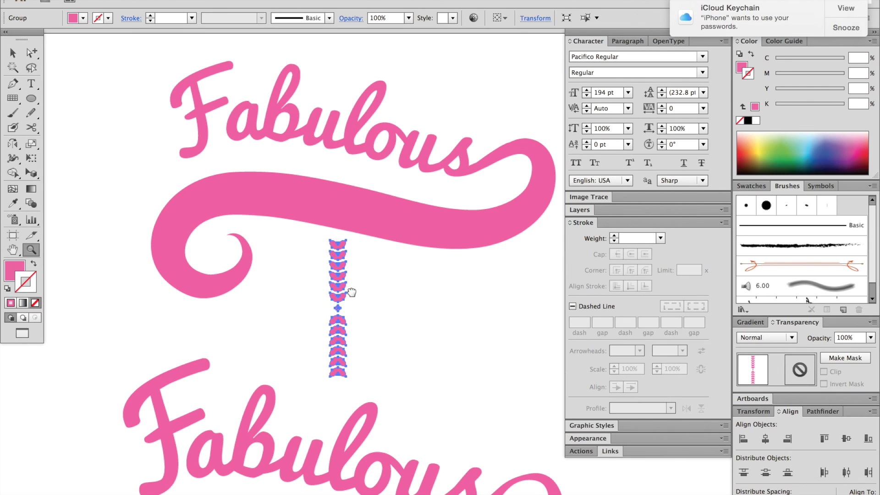
key("e")
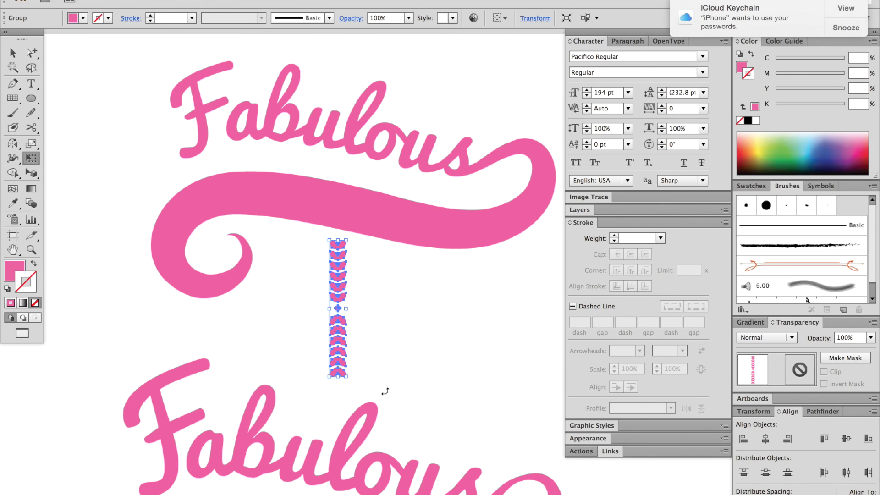
mouse_move(386, 391)
left_mouse_down()
mouse_move(473, 266)
mouse_move(413, 334)
left_mouse_up()
Move the horizontal chain onto the upper swoosh band and enlarge it to span the band.
key("v")
mouse_move(375, 306)
left_mouse_down()
mouse_move(366, 205)
mouse_move(380, 218)
left_mouse_up()
key("e")
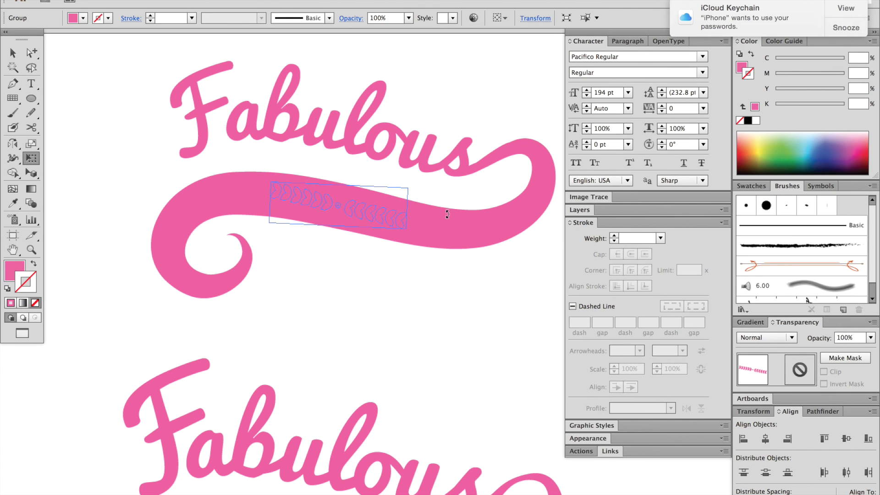
left_click_drag(410, 188, 410, 179)
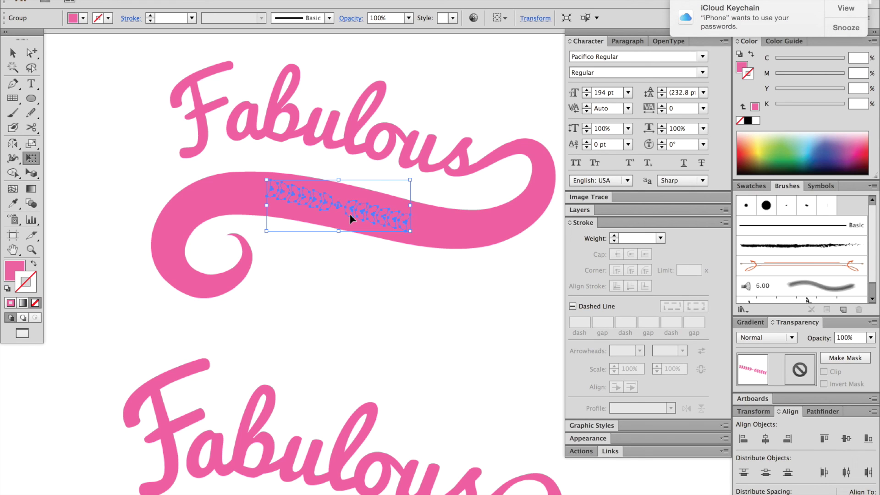
Give the leaf chain a white fill with no stroke, then reselect the group.
key("d")
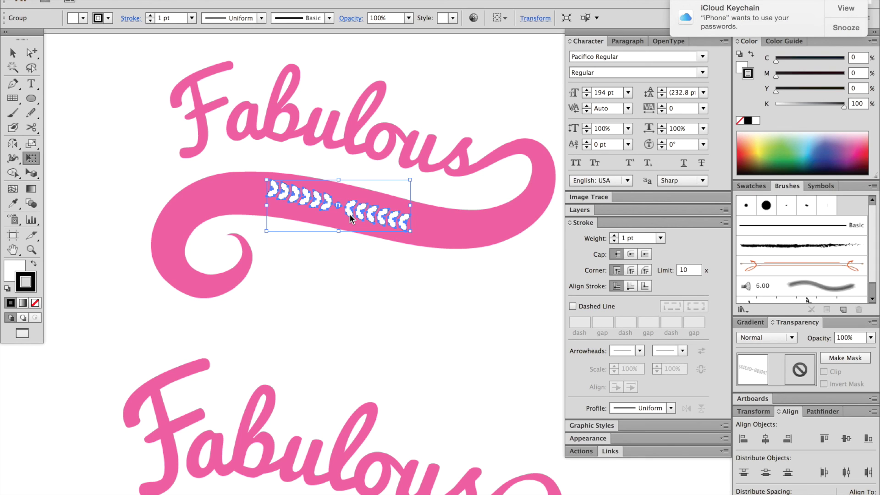
key("slash")
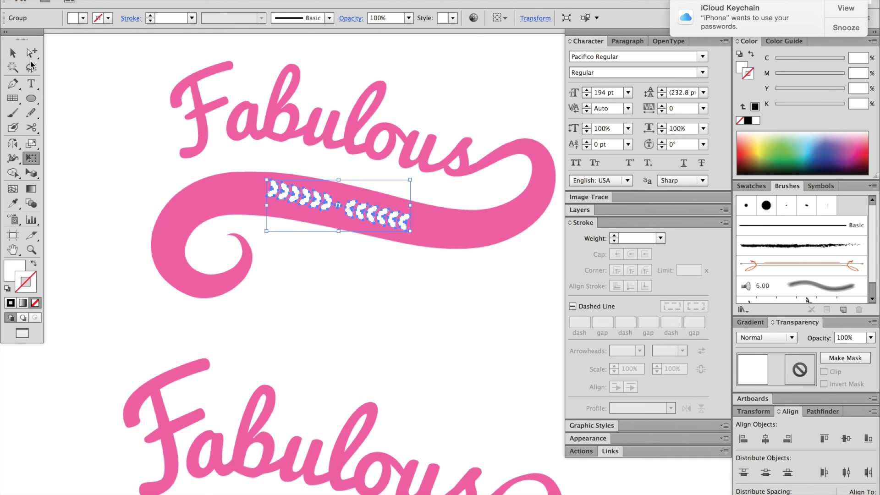
left_click(12, 53)
left_click(331, 296)
scroll(345, 301, "up", 2)
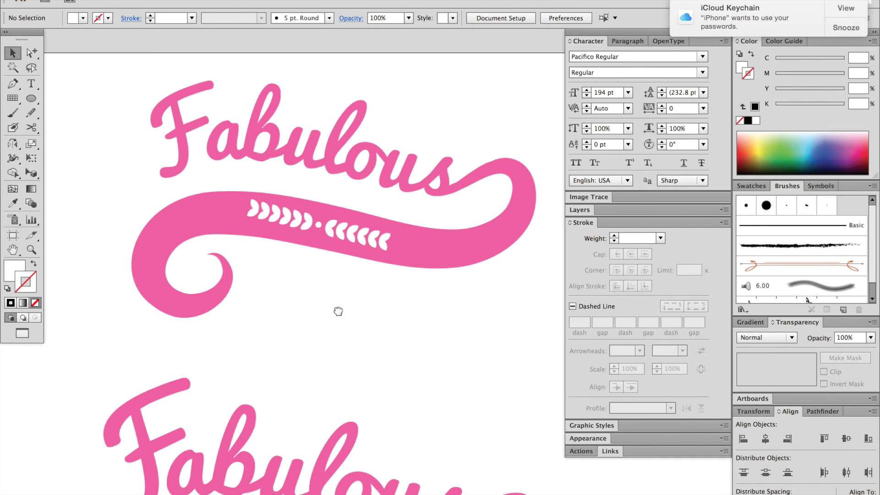
left_click(350, 239)
key("e")
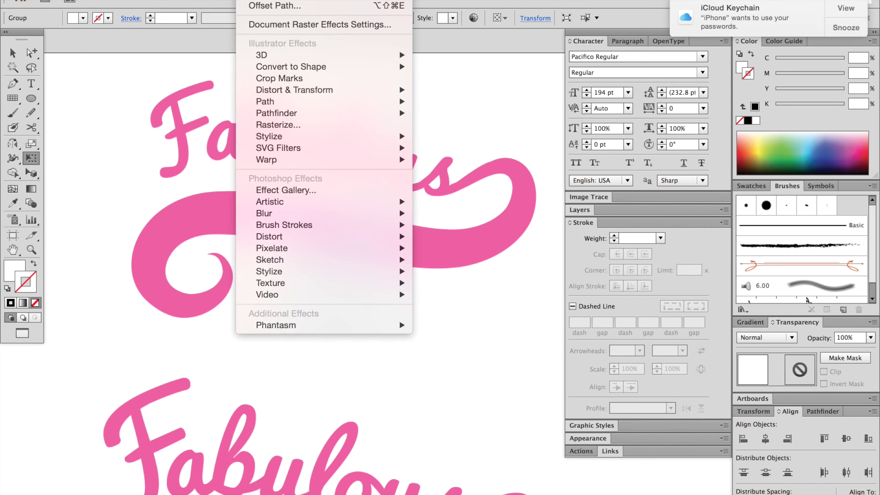
left_click(237, 2)
mouse_move(266, 159)
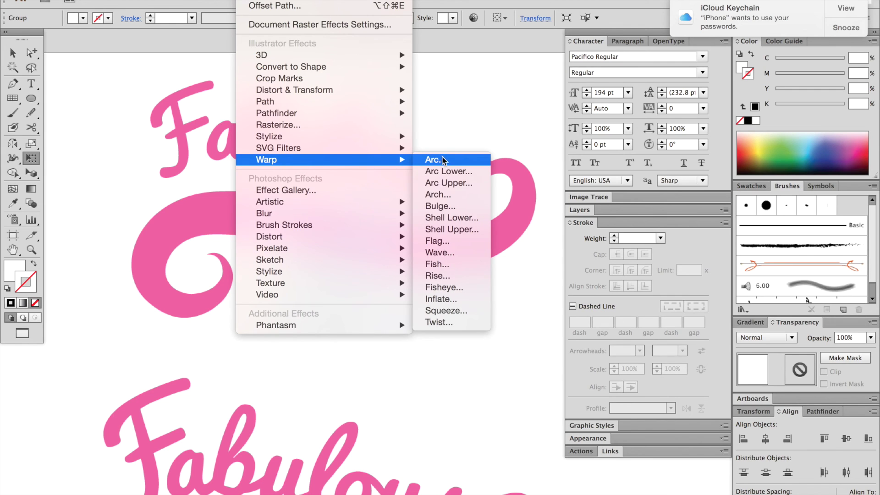
left_click(517, 364)
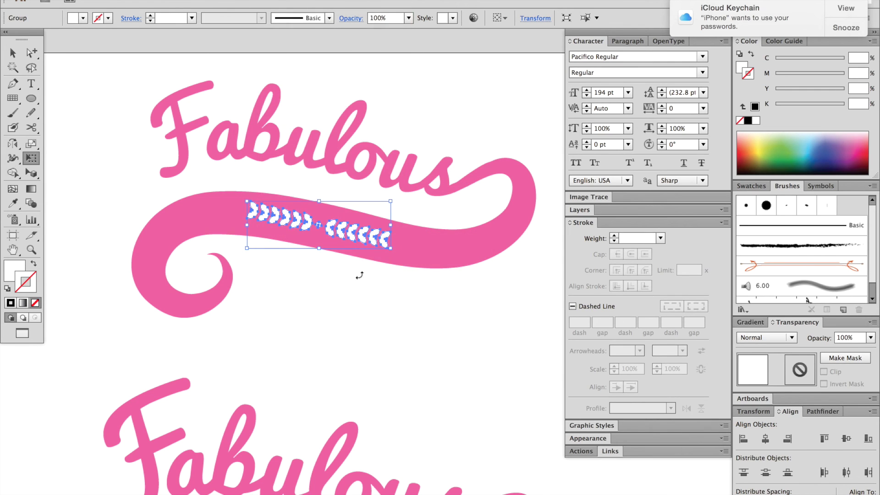
left_click(12, 54)
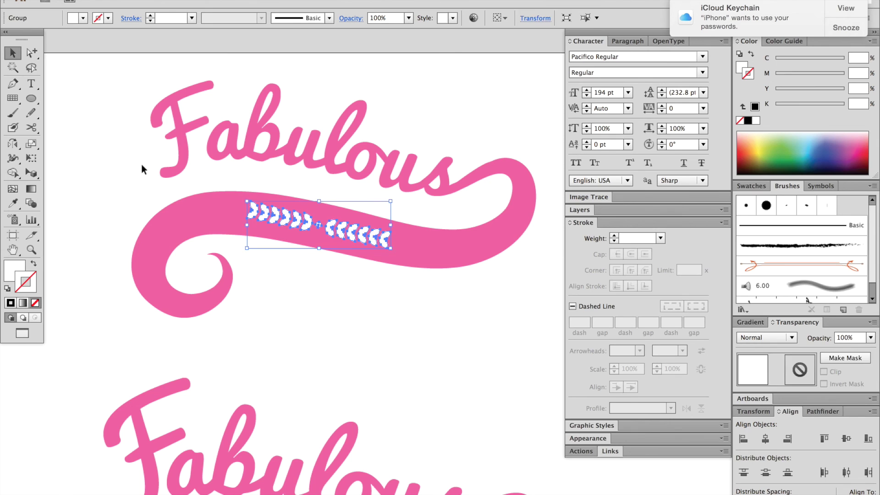
left_click(320, 339)
key("ctrl+minus")
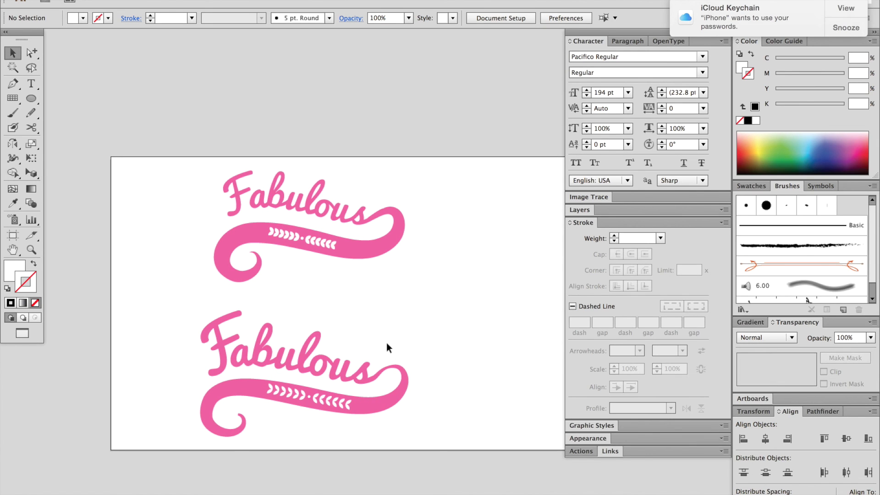